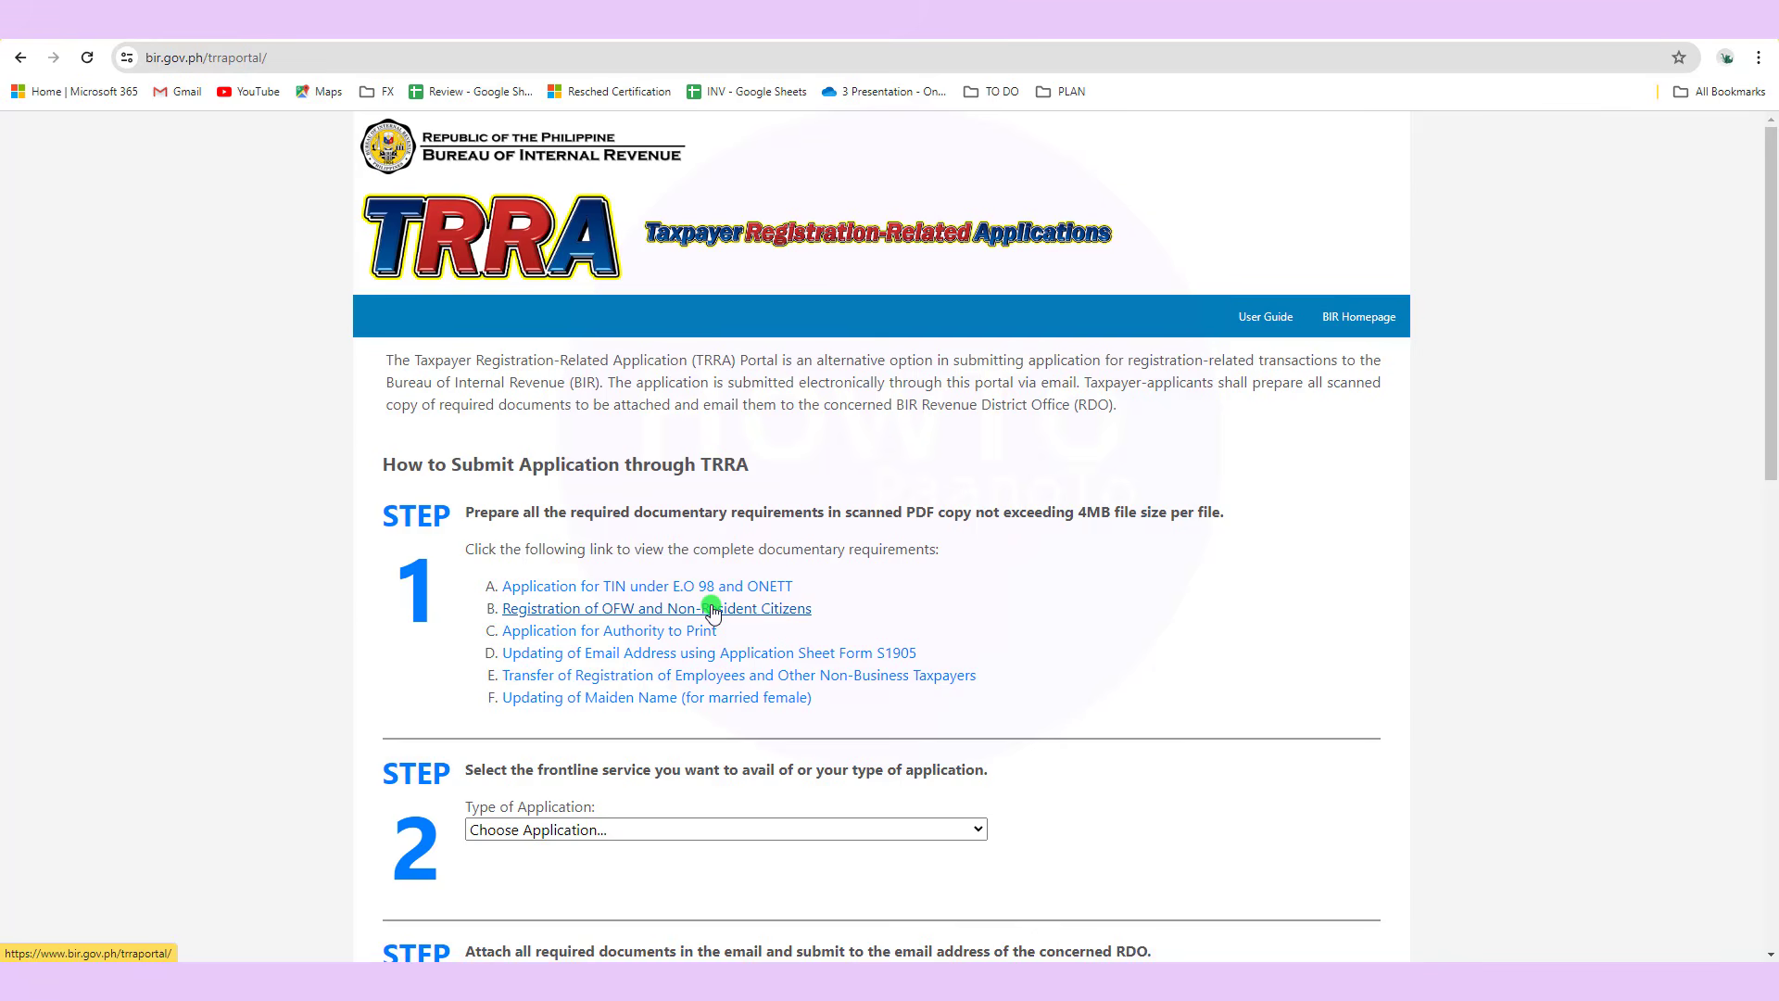
# Step: Show the documentary requirements for updating the email address with Form S1905 and open its Registration Update Sheet
pyautogui.moveTo(683, 405); pyautogui.dragTo(779, 405)
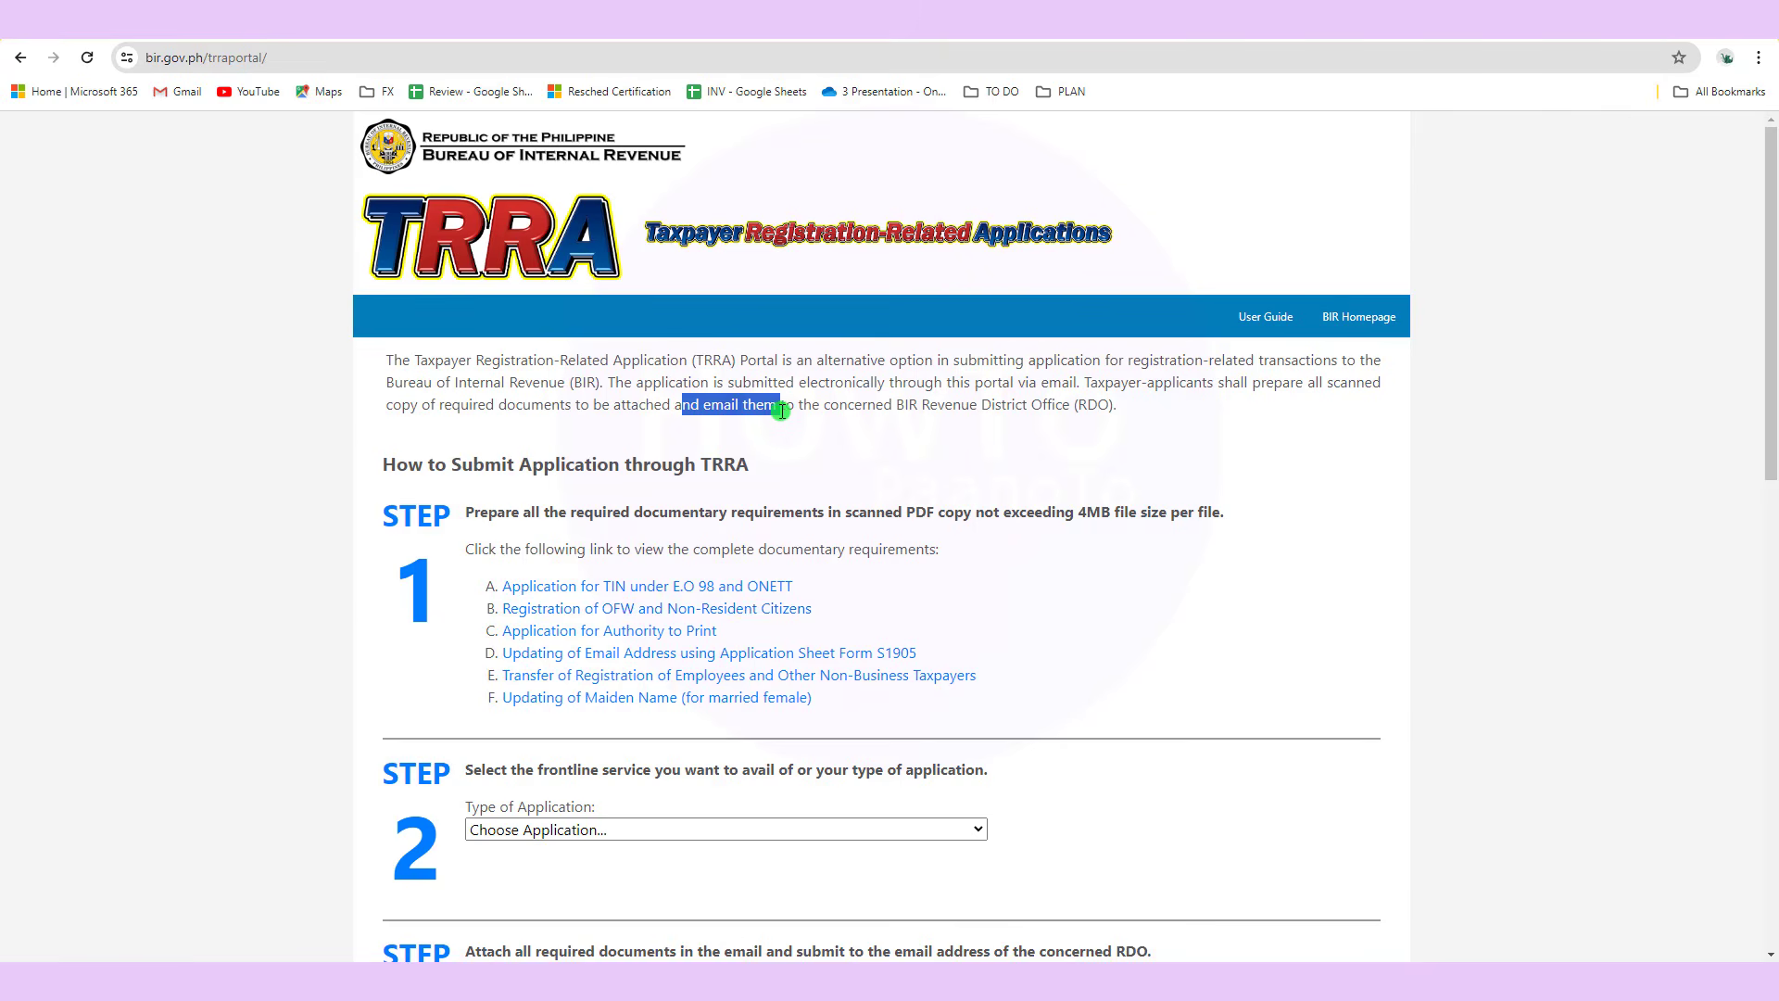
pyautogui.moveTo(896, 405); pyautogui.dragTo(954, 406)
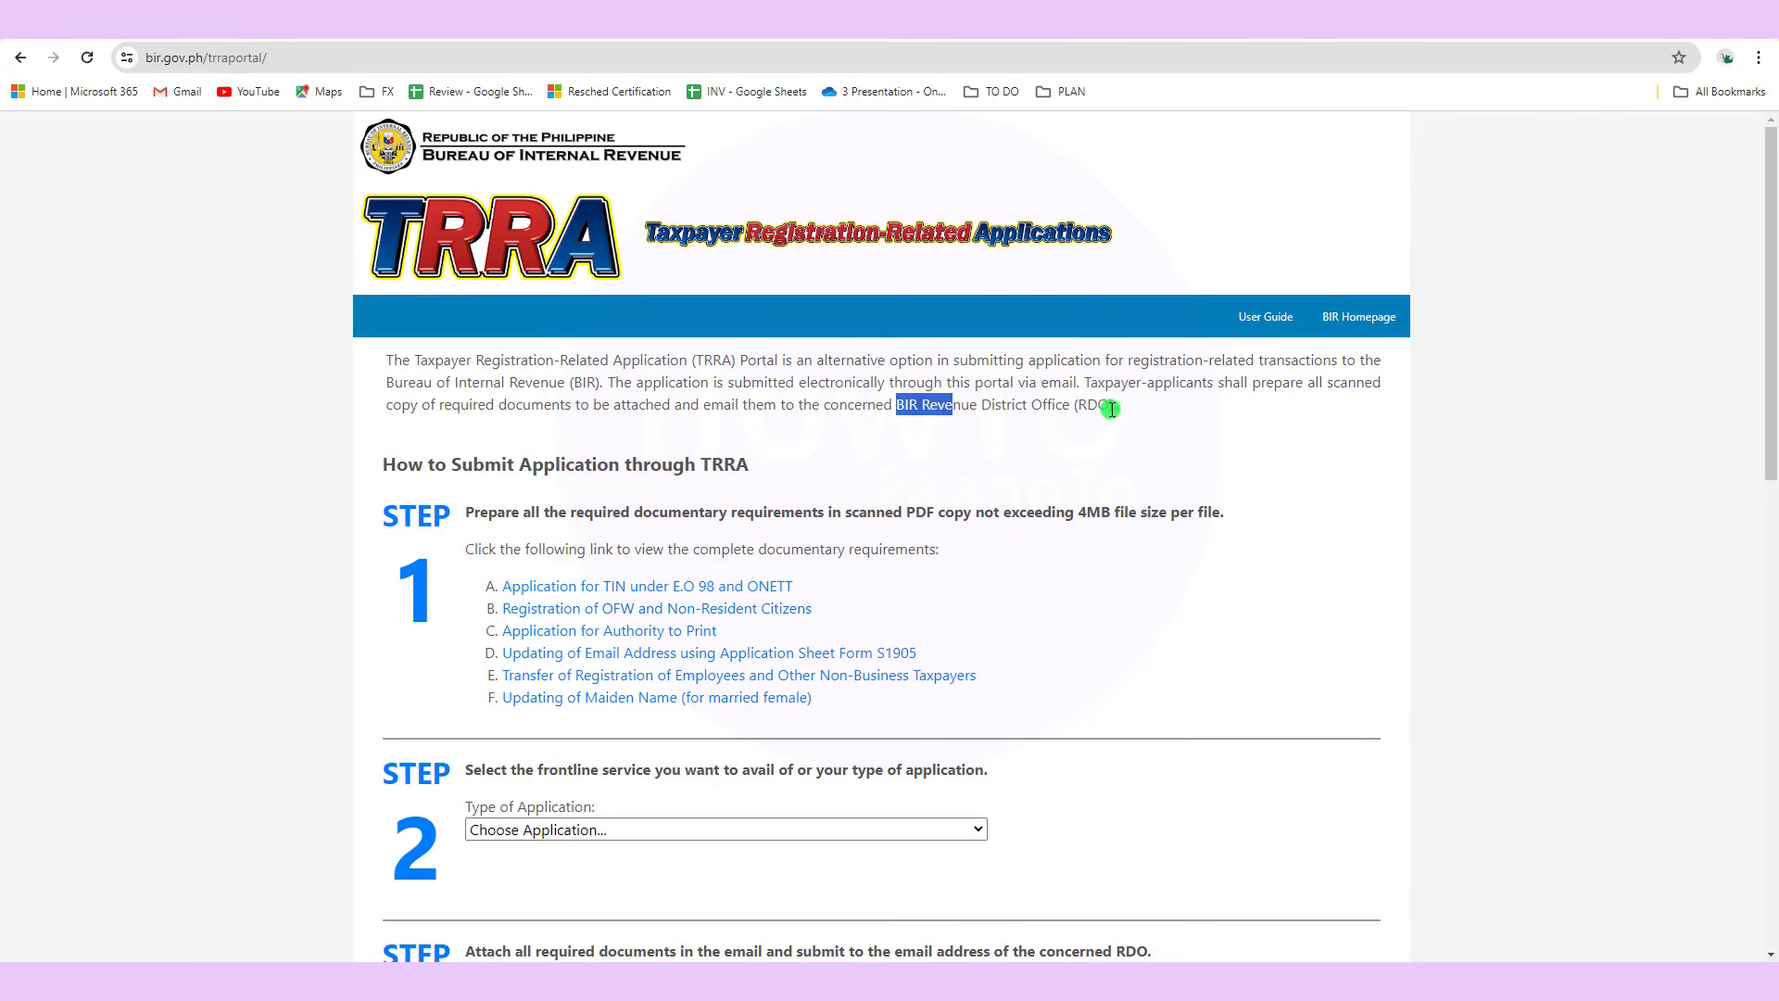
pyautogui.moveTo(1110, 405); pyautogui.dragTo(917, 409)
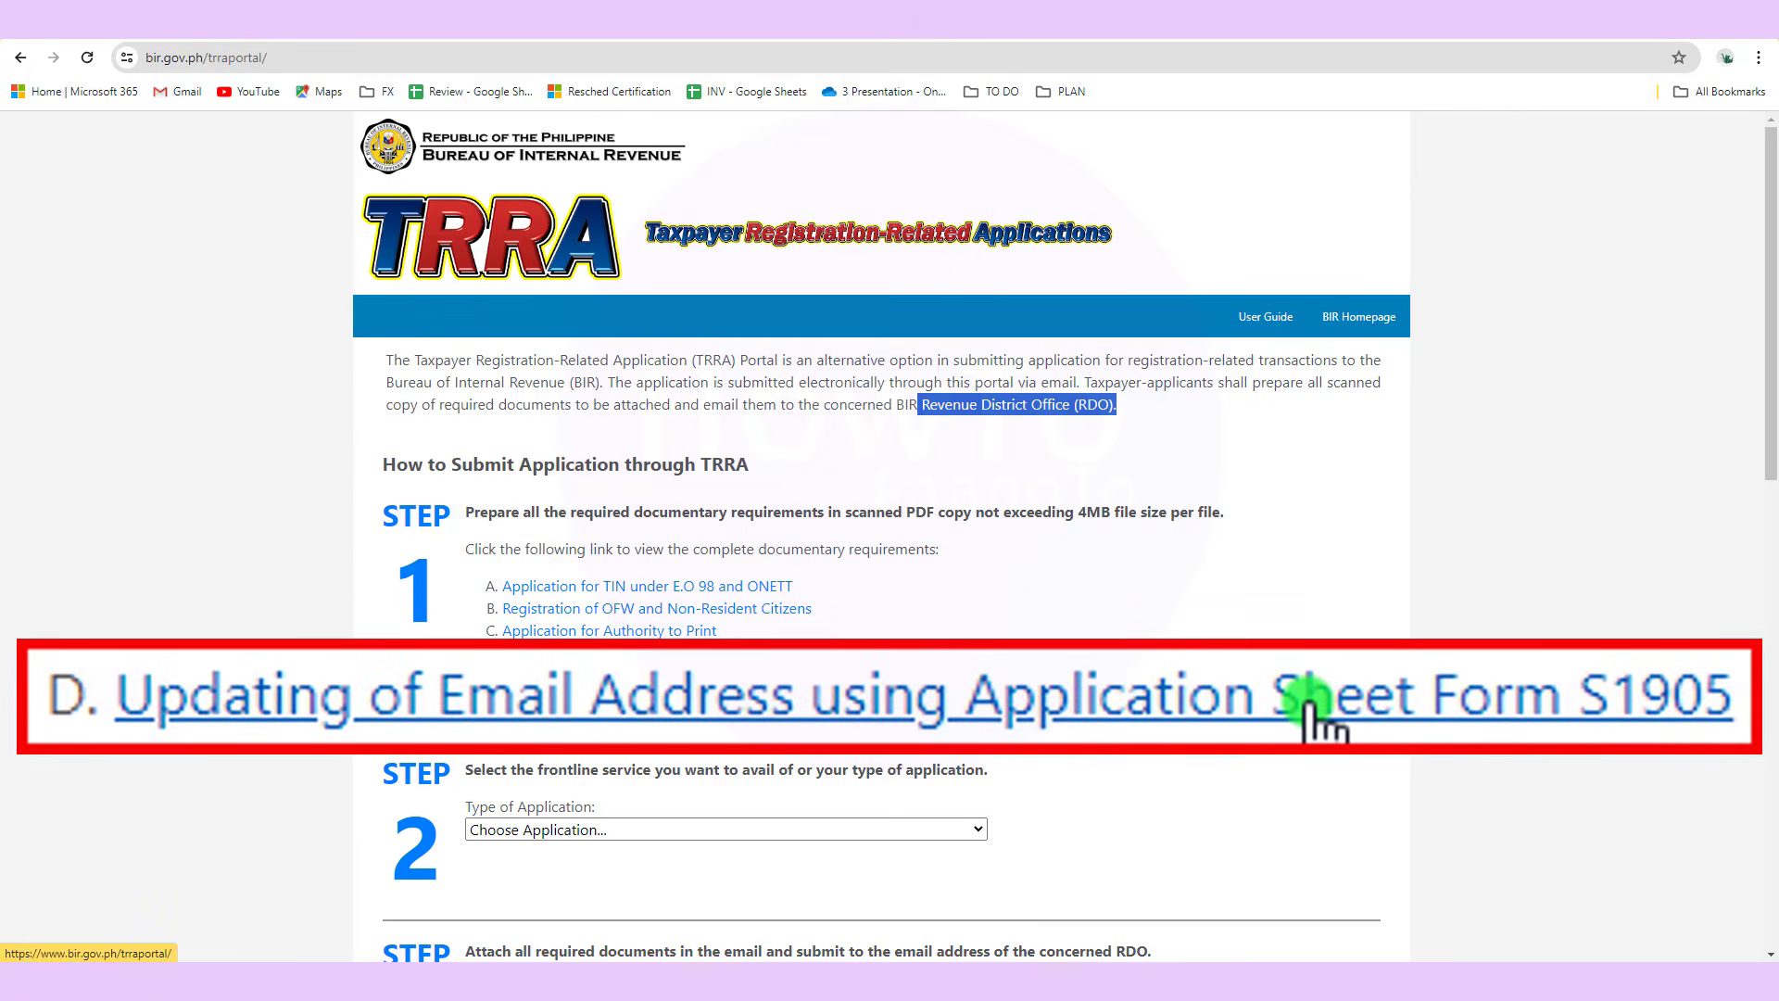
pyautogui.click(857, 665)
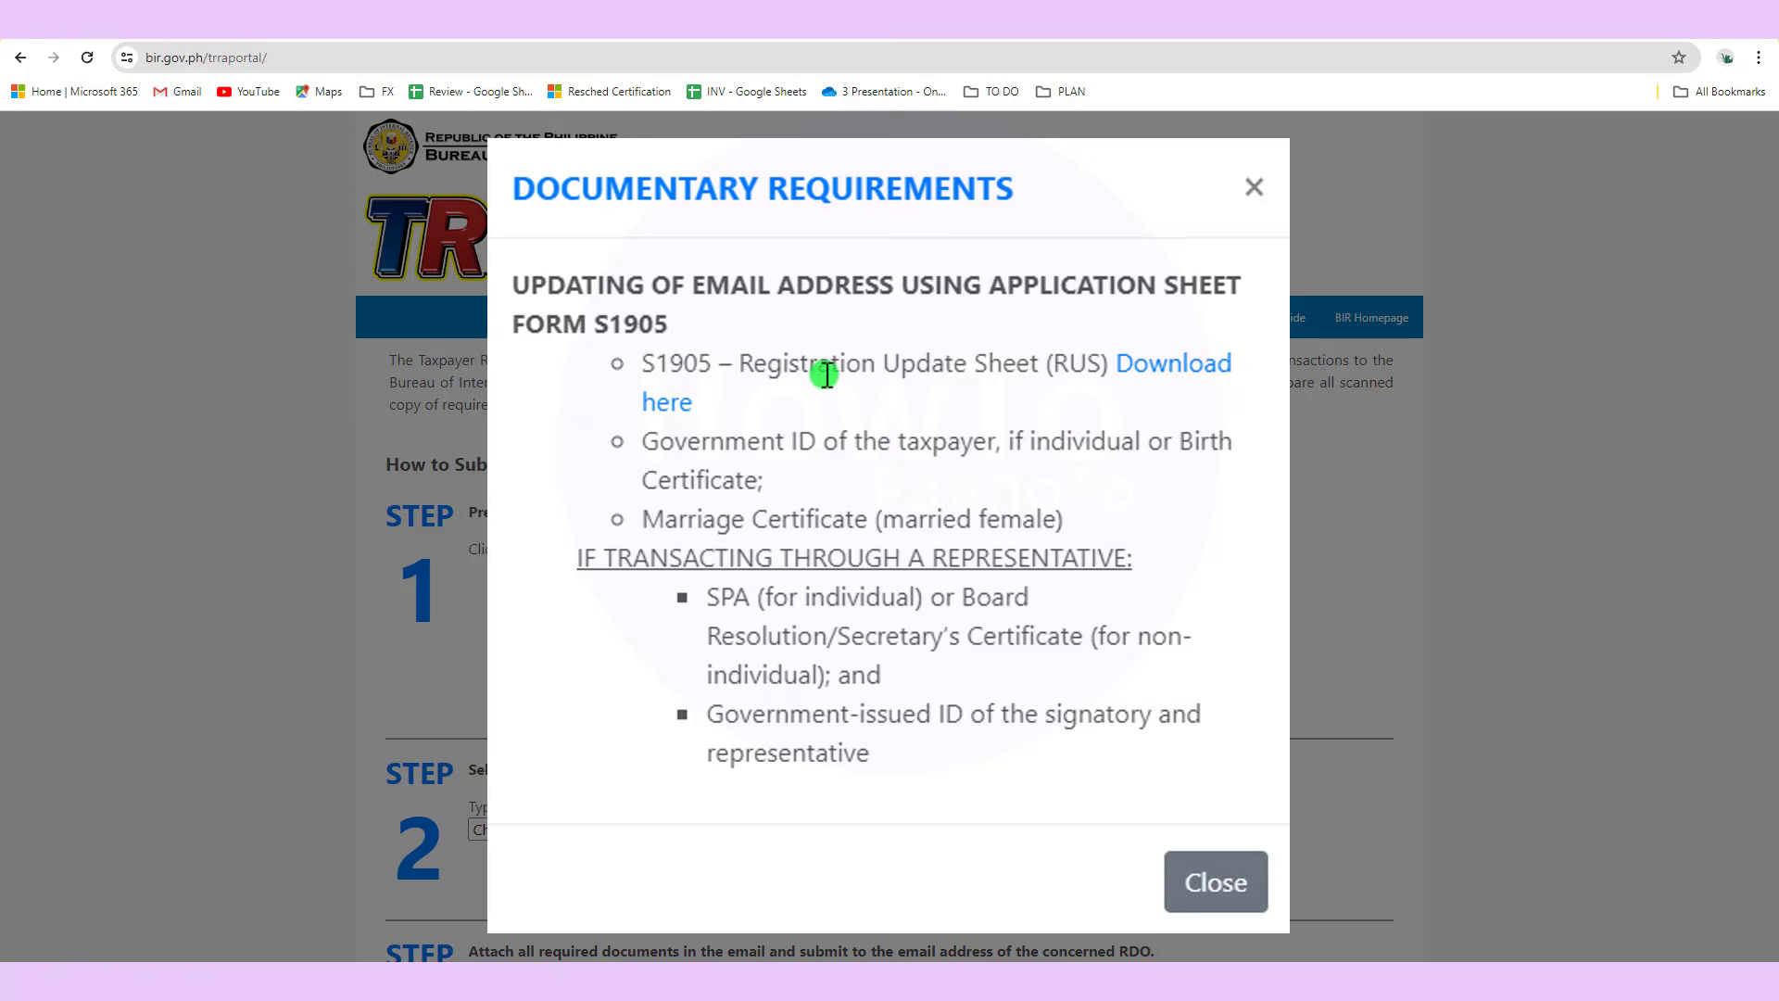
pyautogui.click(1146, 369)
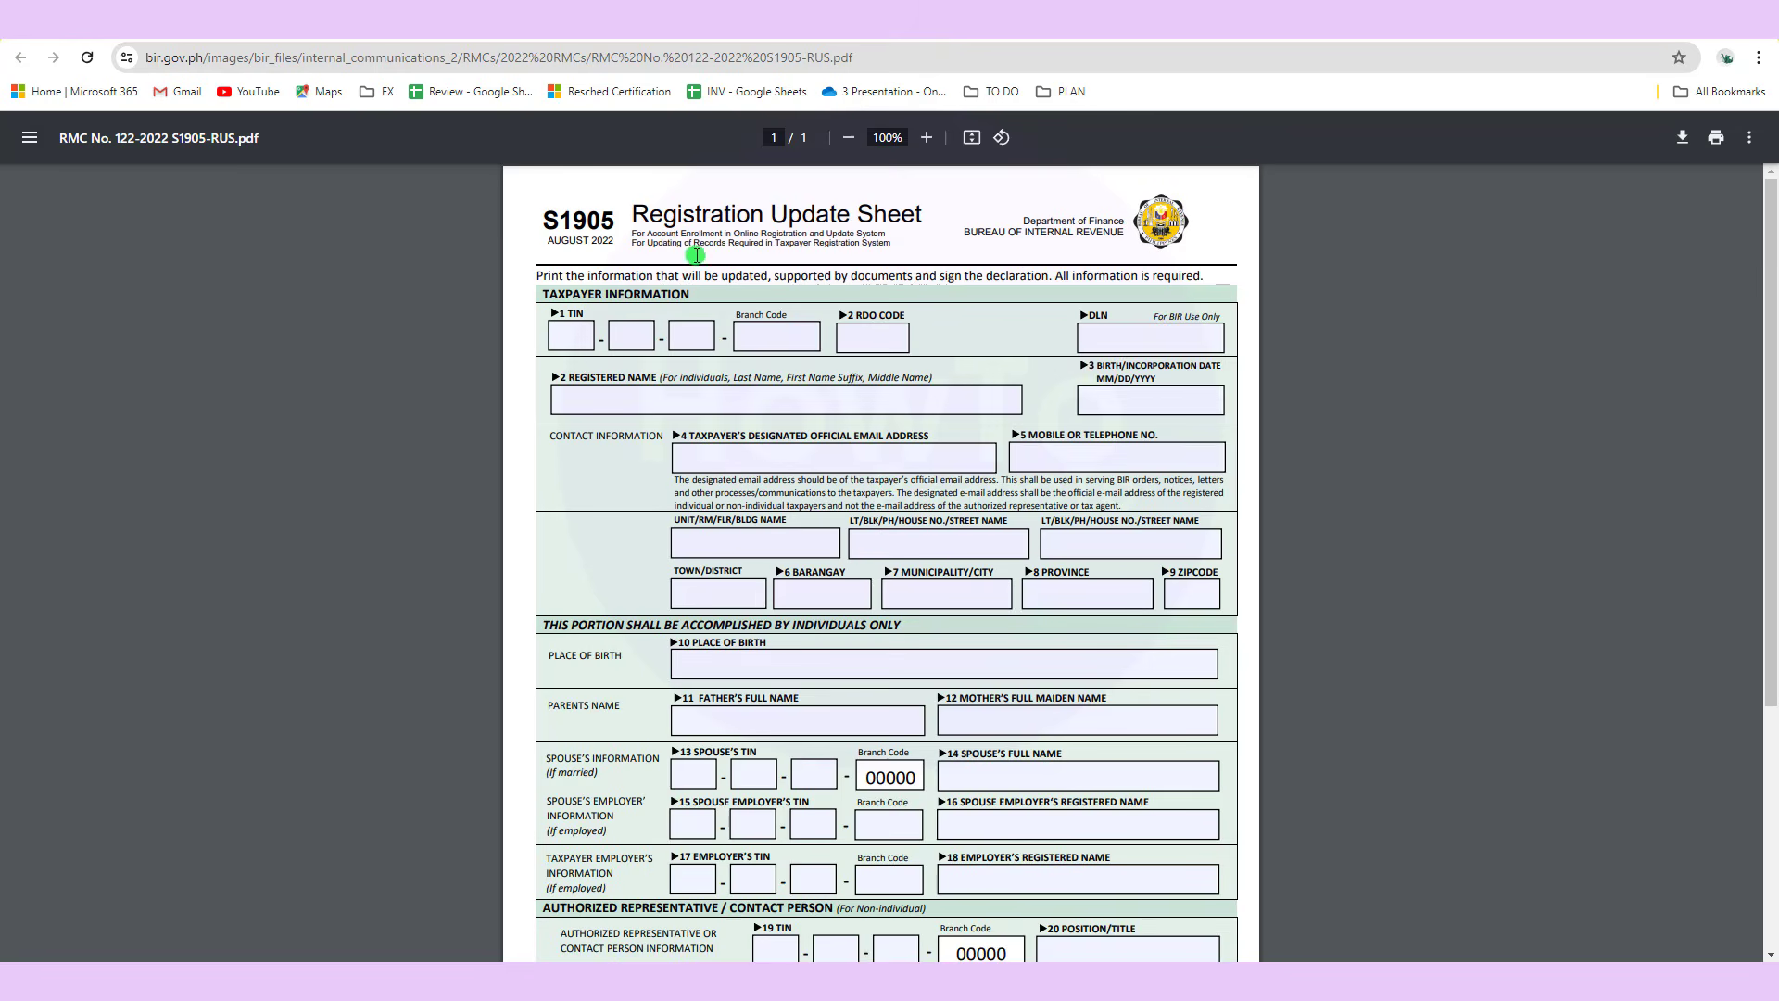
# Step: Enlarge the Registration Update Sheet to 150% and examine its stated purpose, taxpayer fields and declaration section
pyautogui.click(925, 139)
pyautogui.click(926, 139)
pyautogui.click(925, 139)
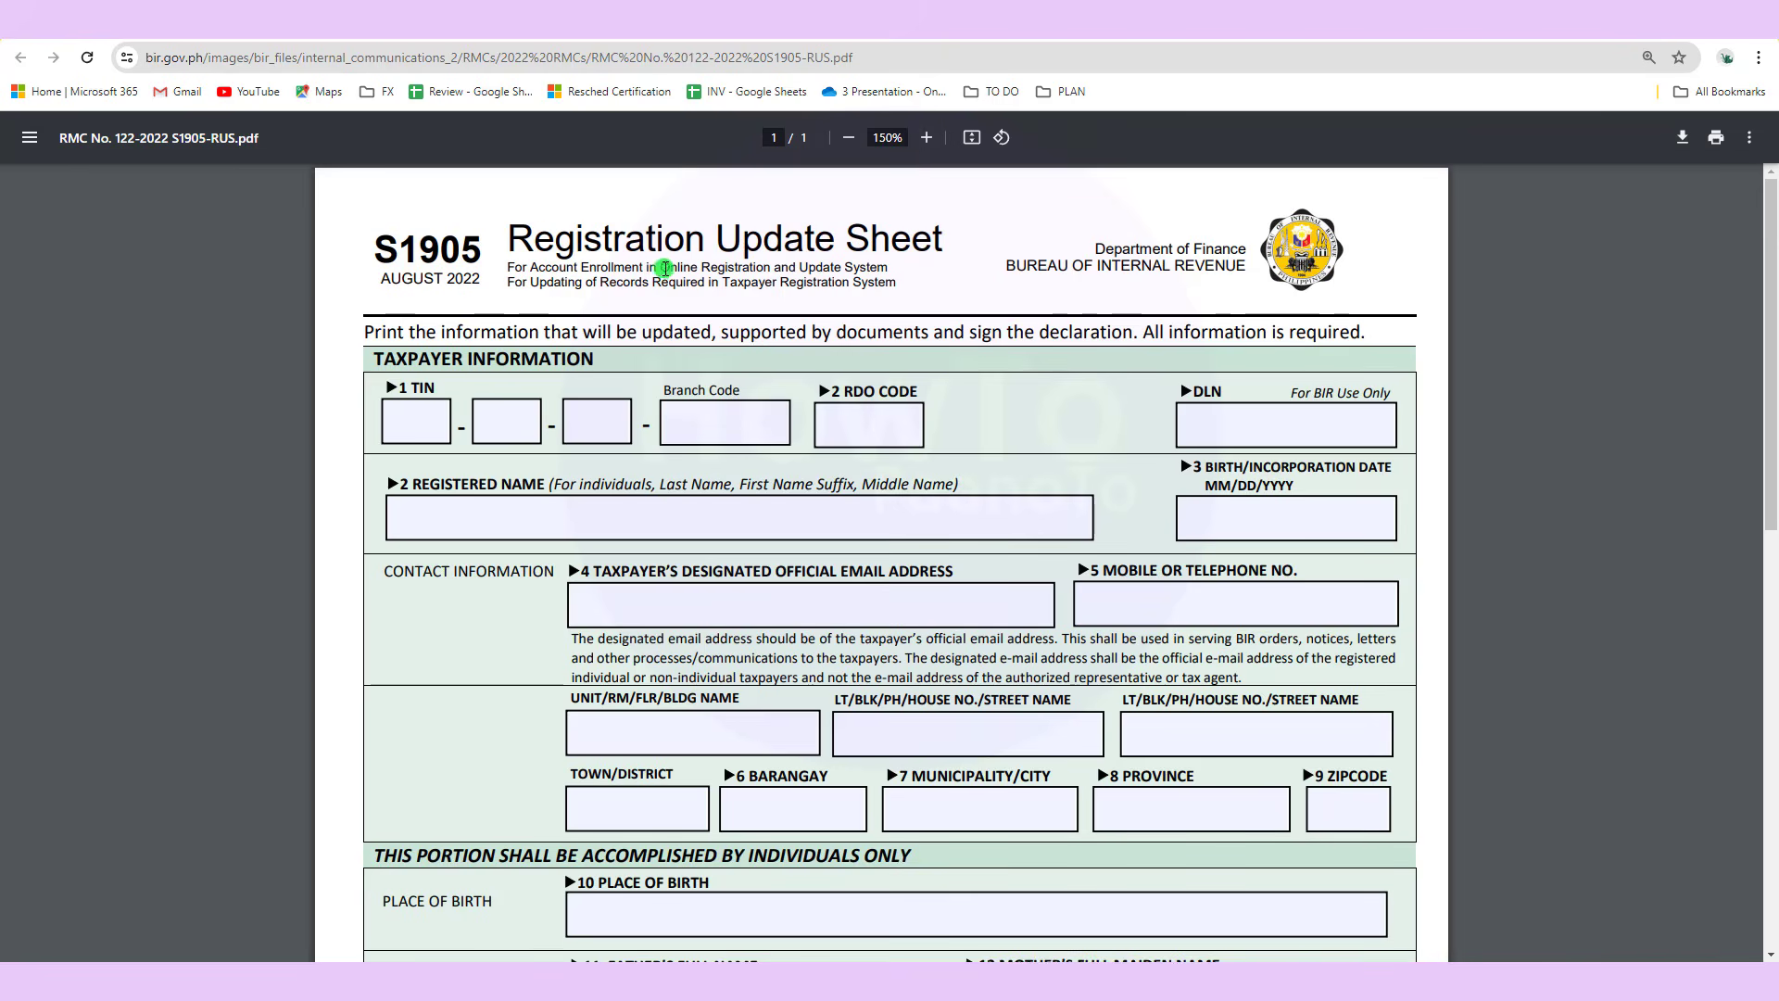
pyautogui.moveTo(670, 267); pyautogui.dragTo(684, 269)
pyautogui.doubleClick(619, 281)
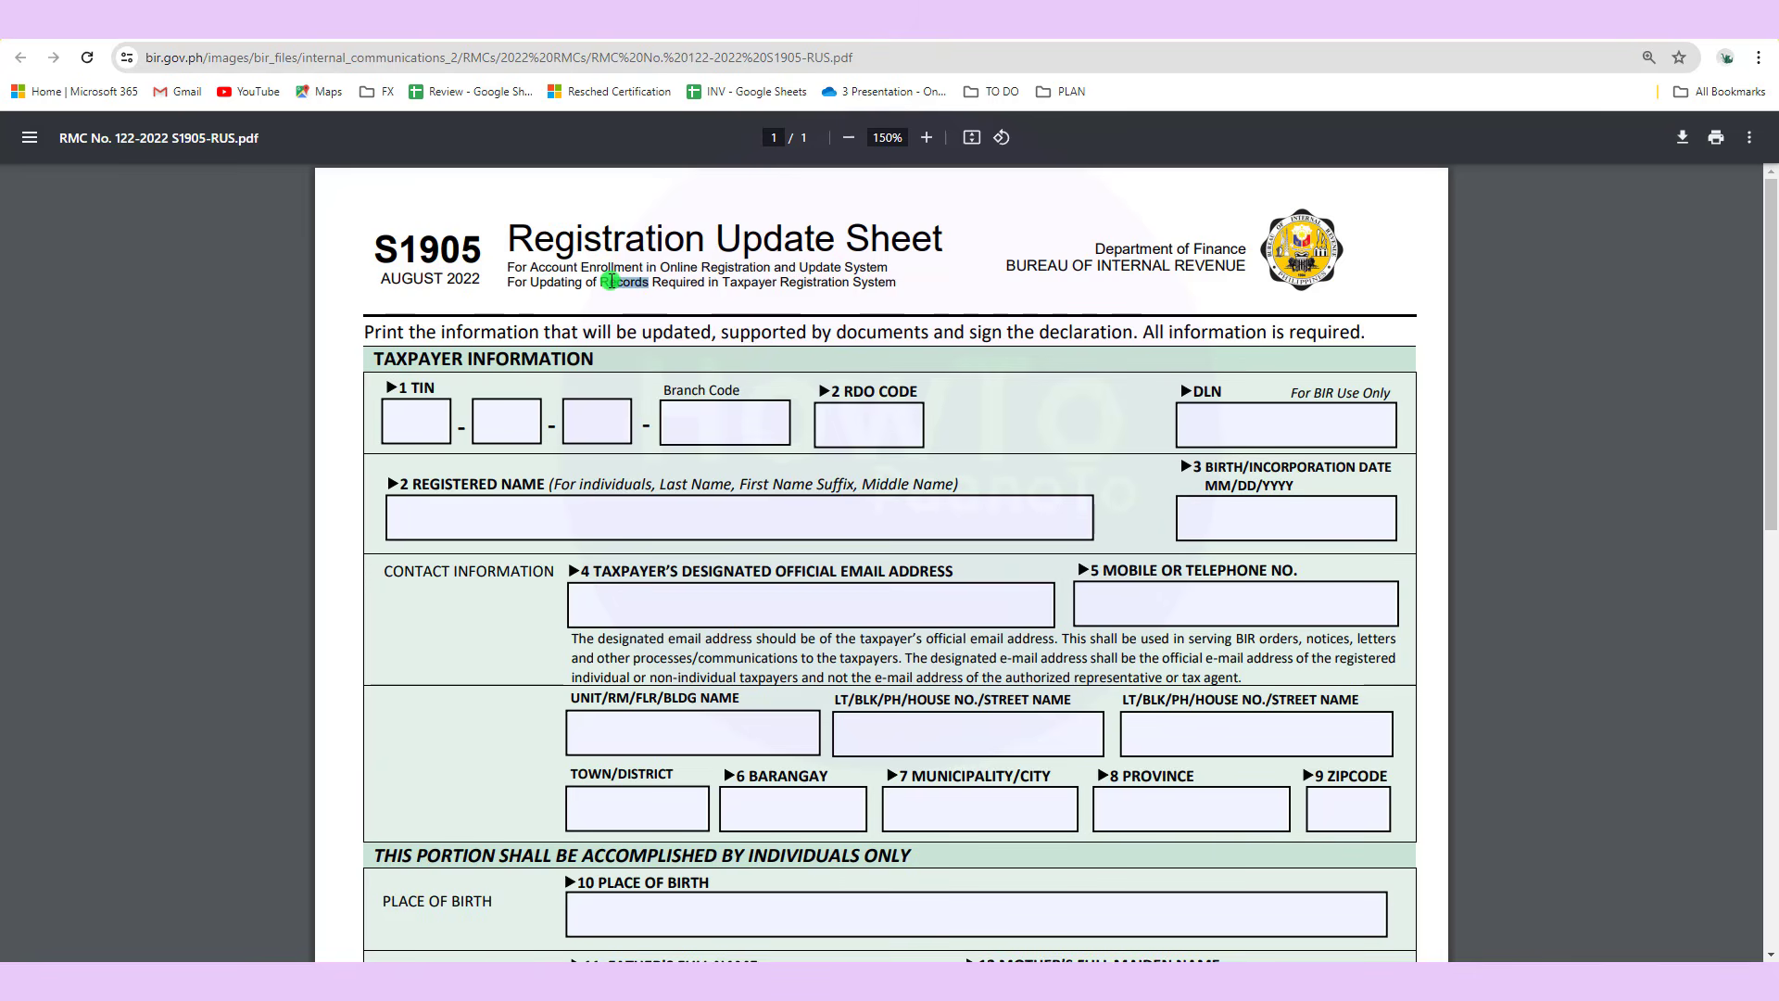
pyautogui.click(748, 284)
pyautogui.moveTo(868, 283); pyautogui.dragTo(721, 300)
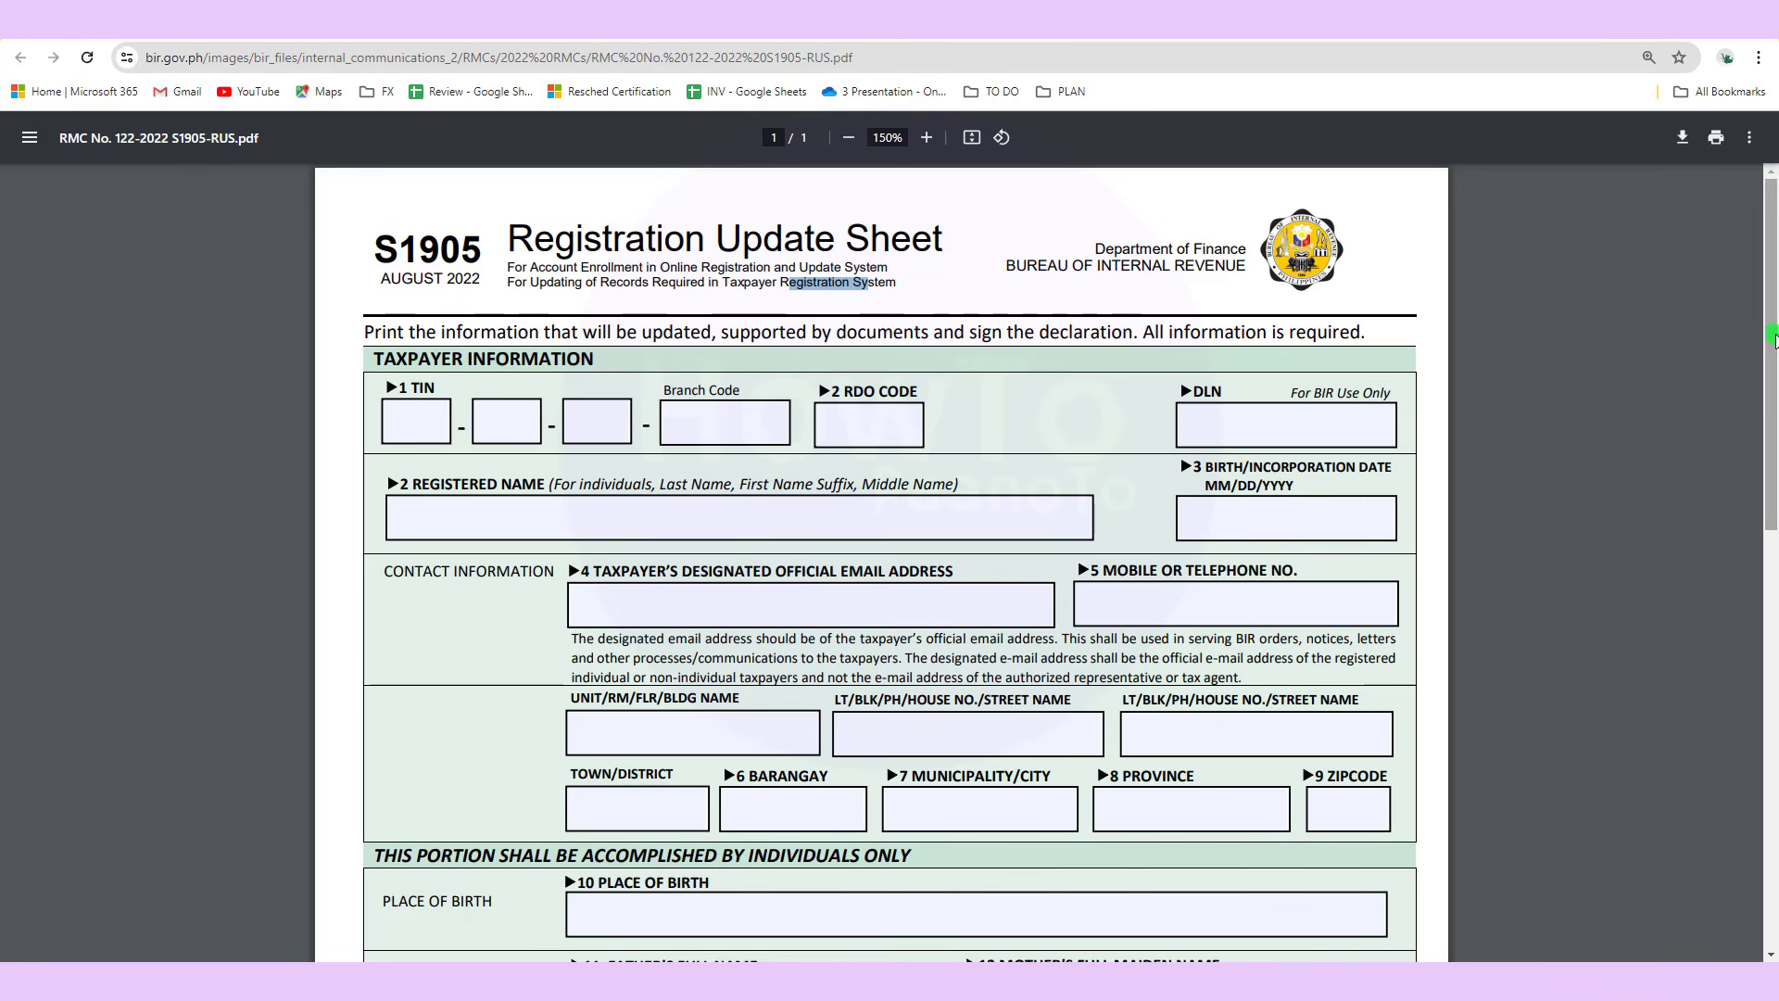
pyautogui.moveTo(1765, 359); pyautogui.dragTo(1771, 579)
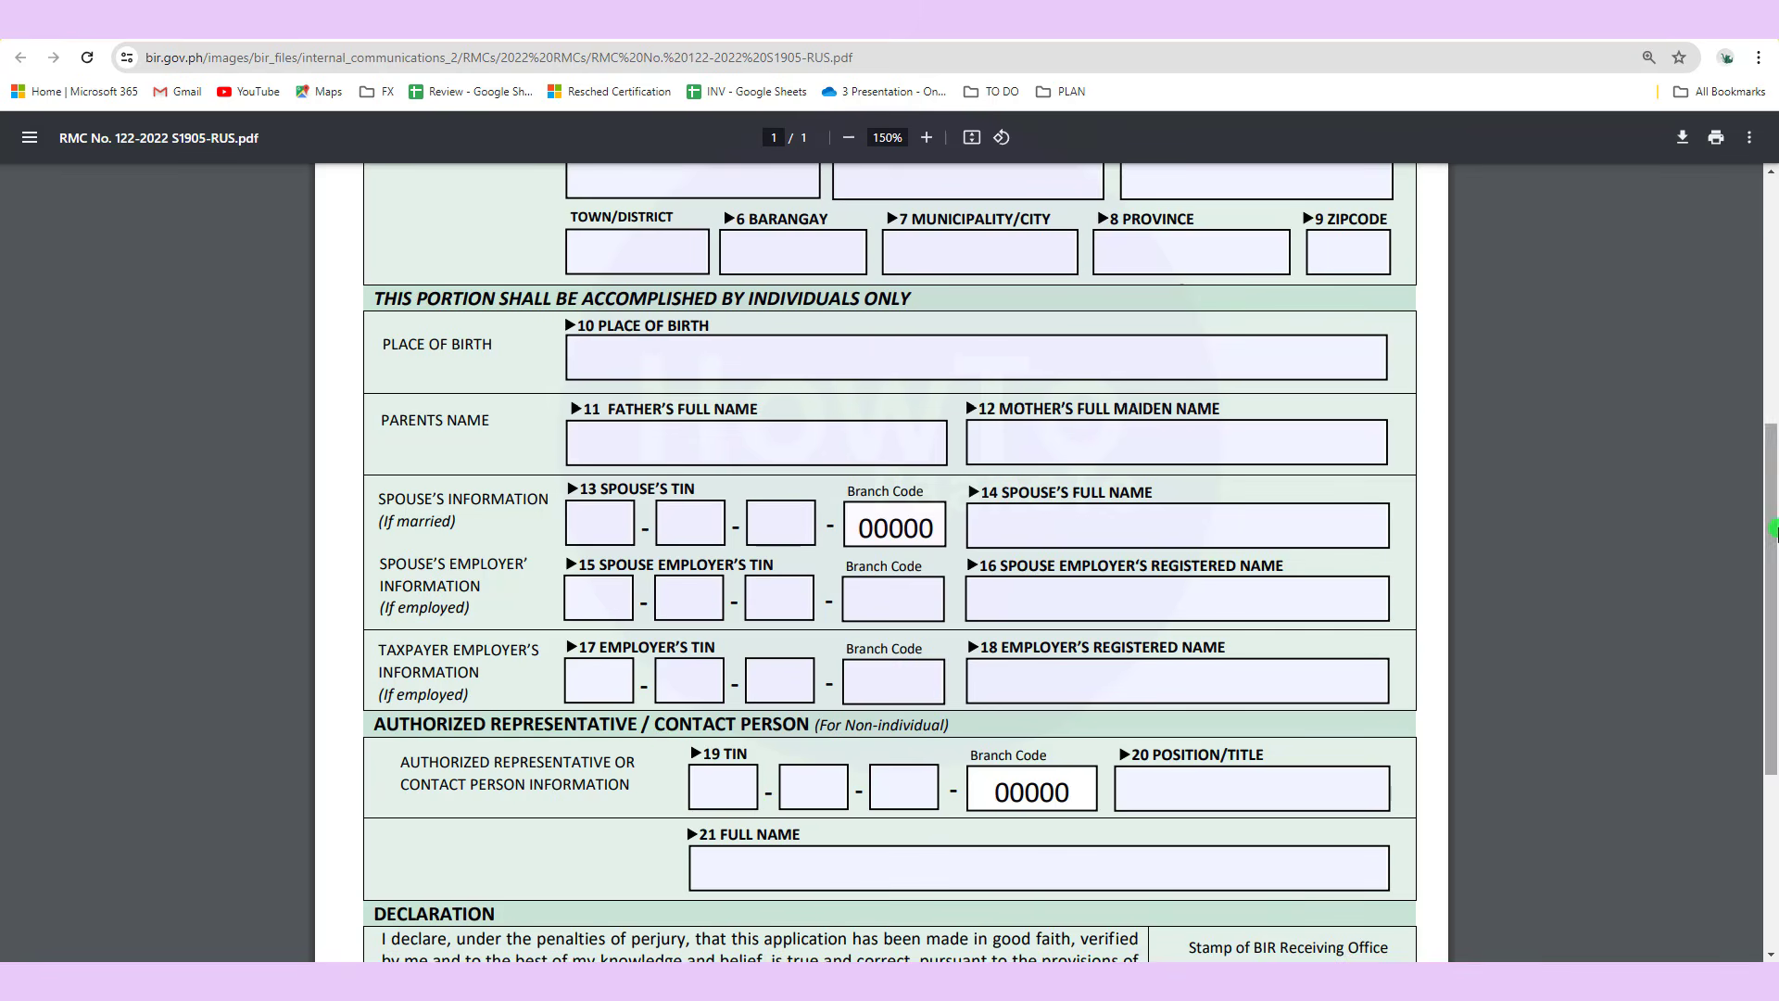
pyautogui.moveTo(1773, 530); pyautogui.dragTo(556, 738)
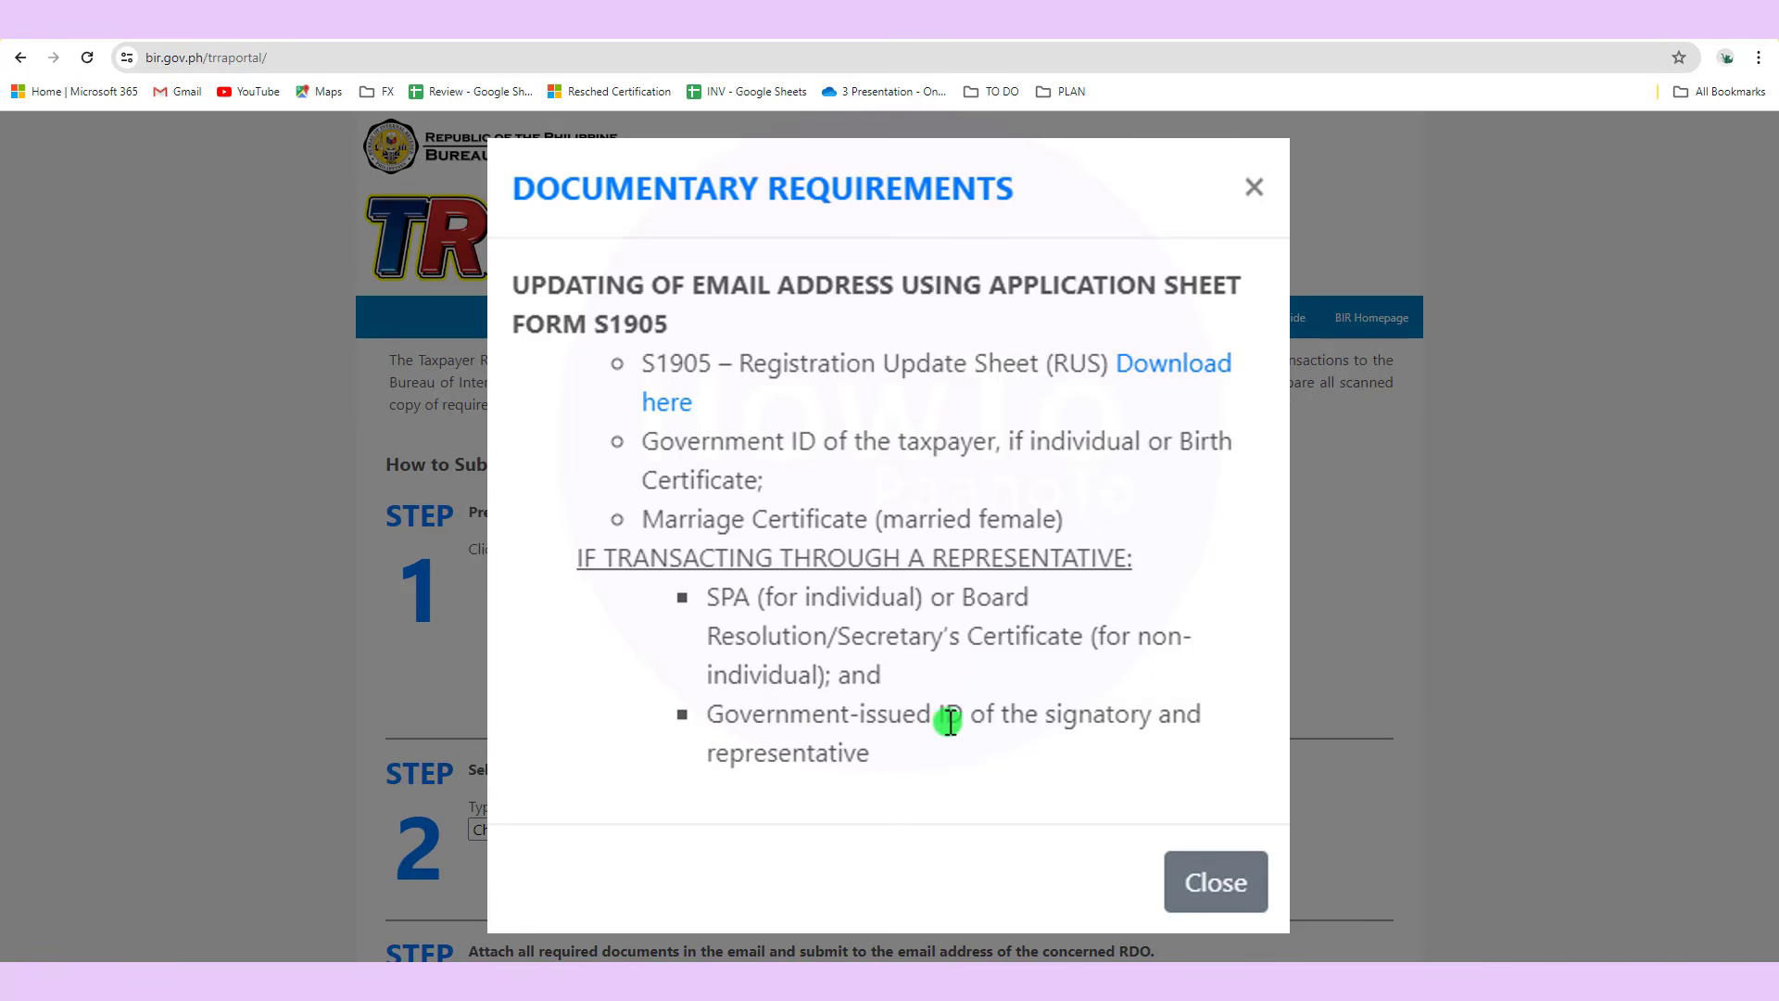
# Step: Close the documentary requirements and set the type of application to Updating of Email Address using Application Sheet Form S1905
pyautogui.click(1186, 882)
pyautogui.moveTo(1773, 274); pyautogui.dragTo(604, 433)
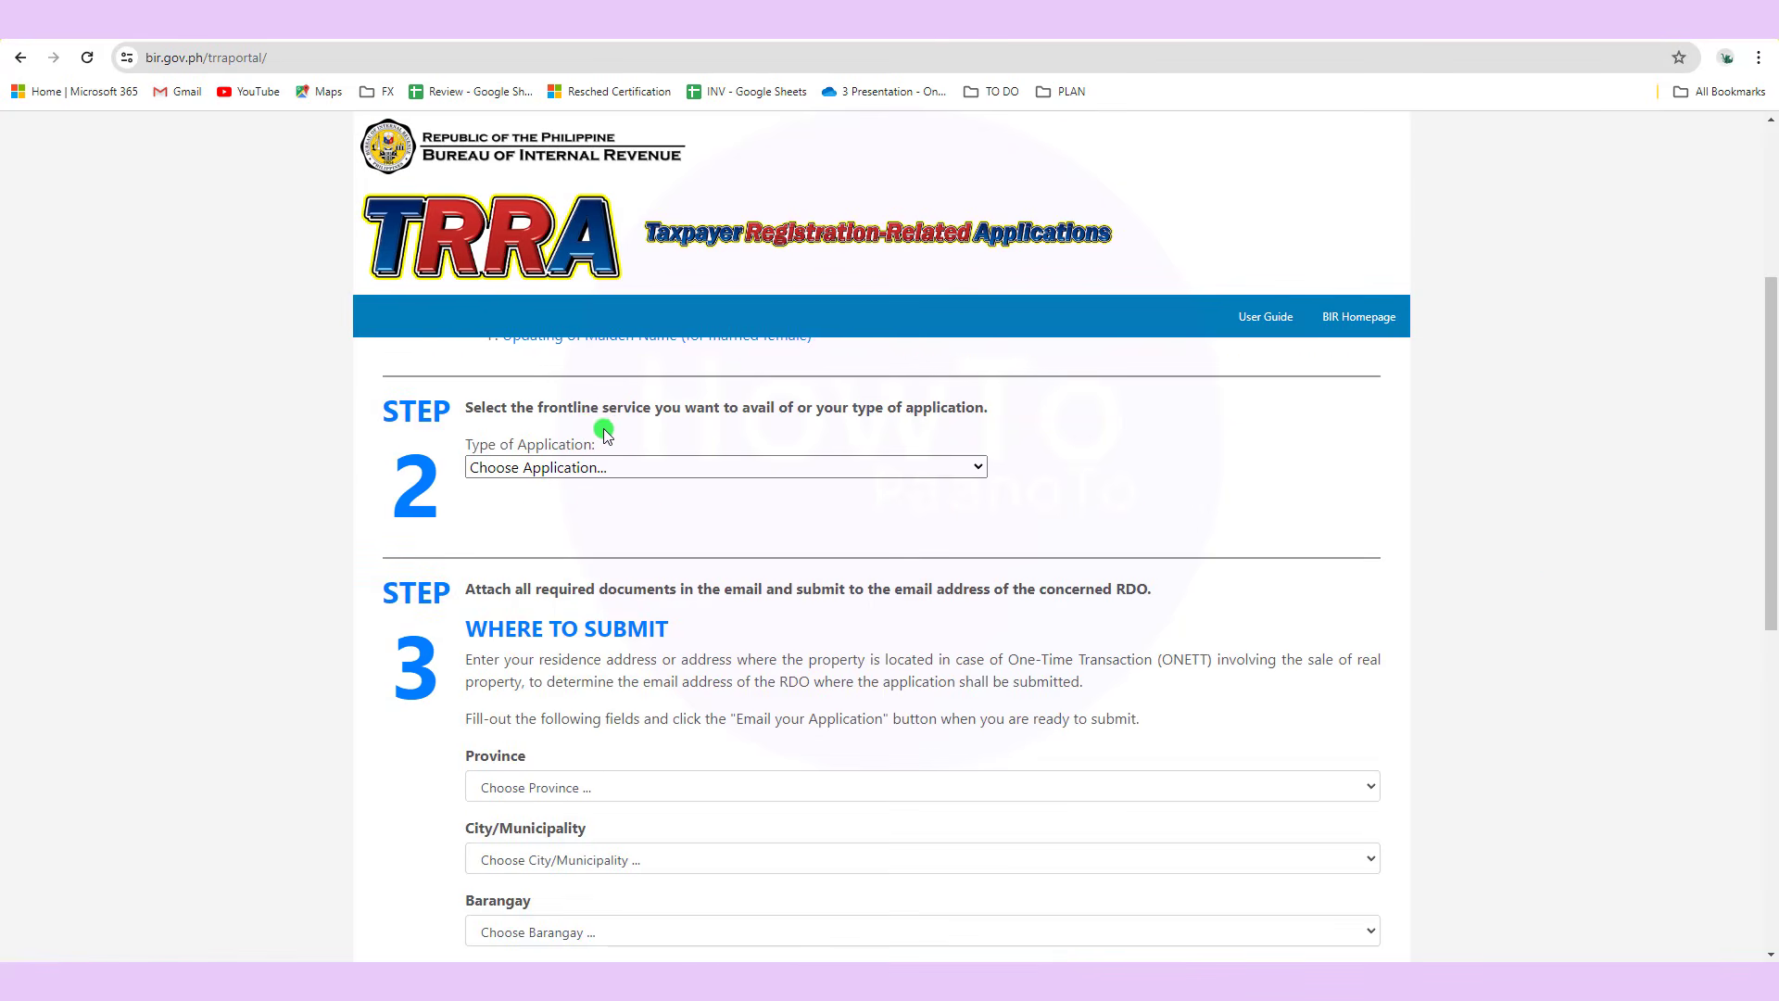
pyautogui.click(774, 464)
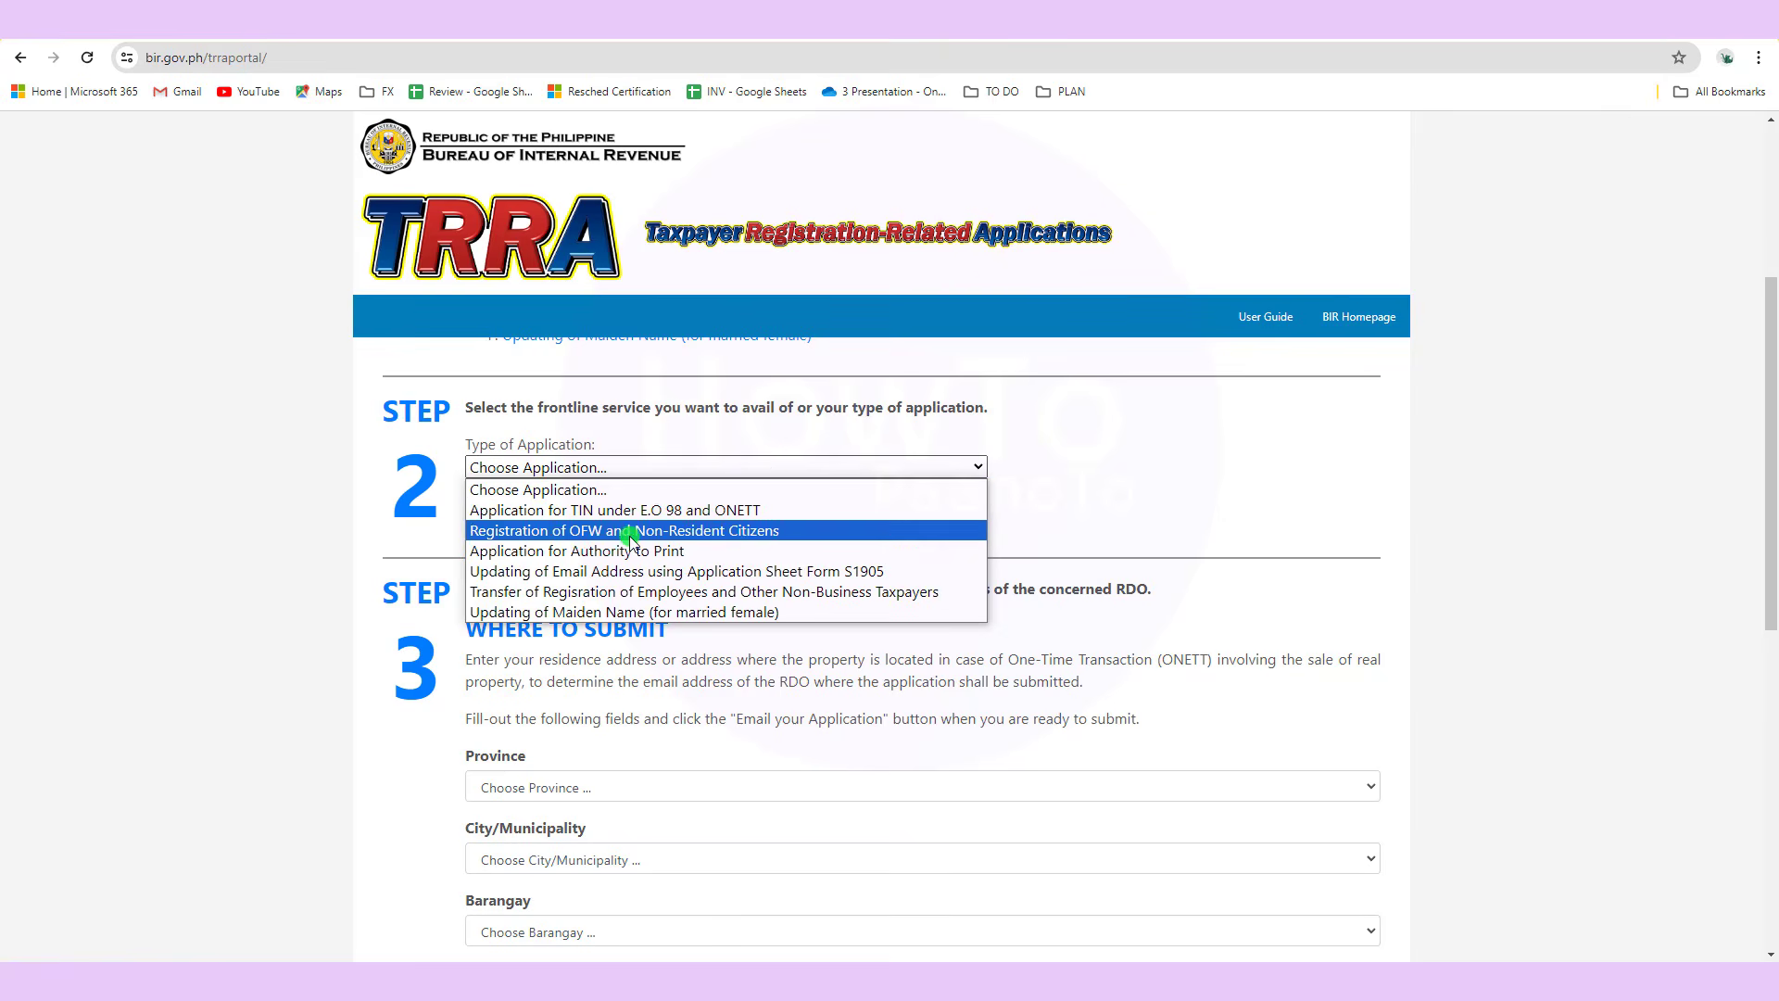
pyautogui.click(586, 576)
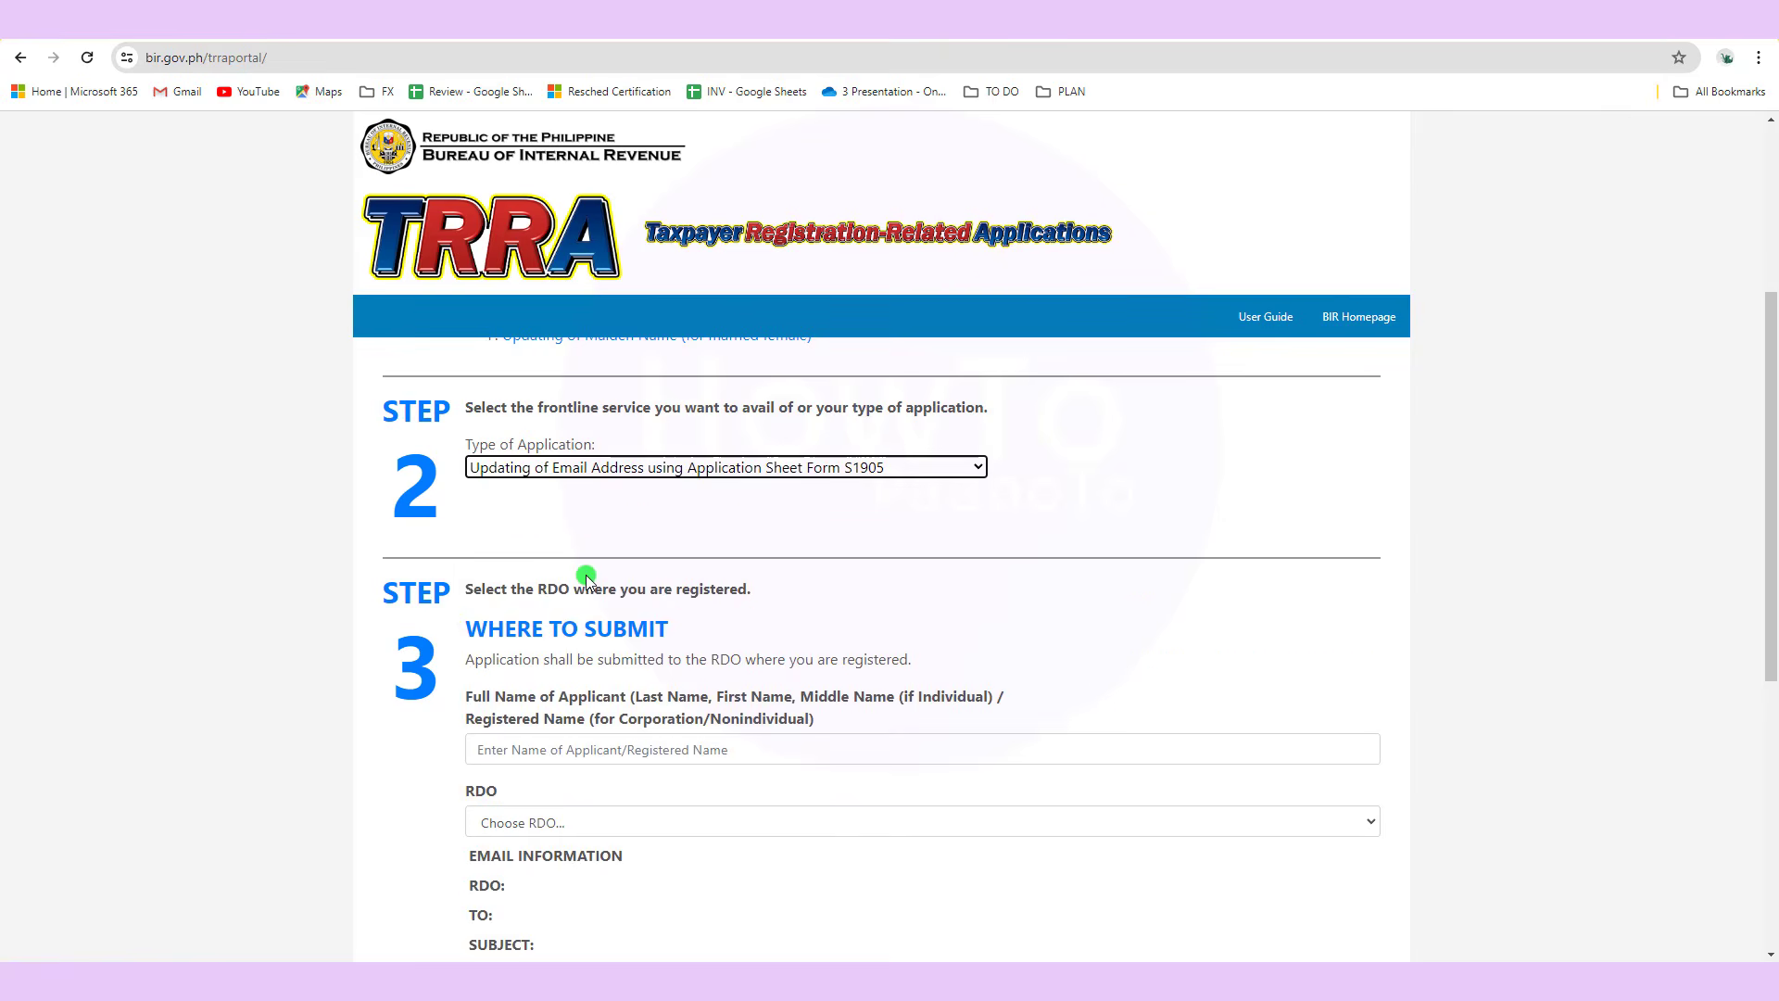
# Step: Fill in the applicant's full name and choose RDO No. 40 - Cubao as the registered office
pyautogui.moveTo(1773, 483); pyautogui.dragTo(1774, 567)
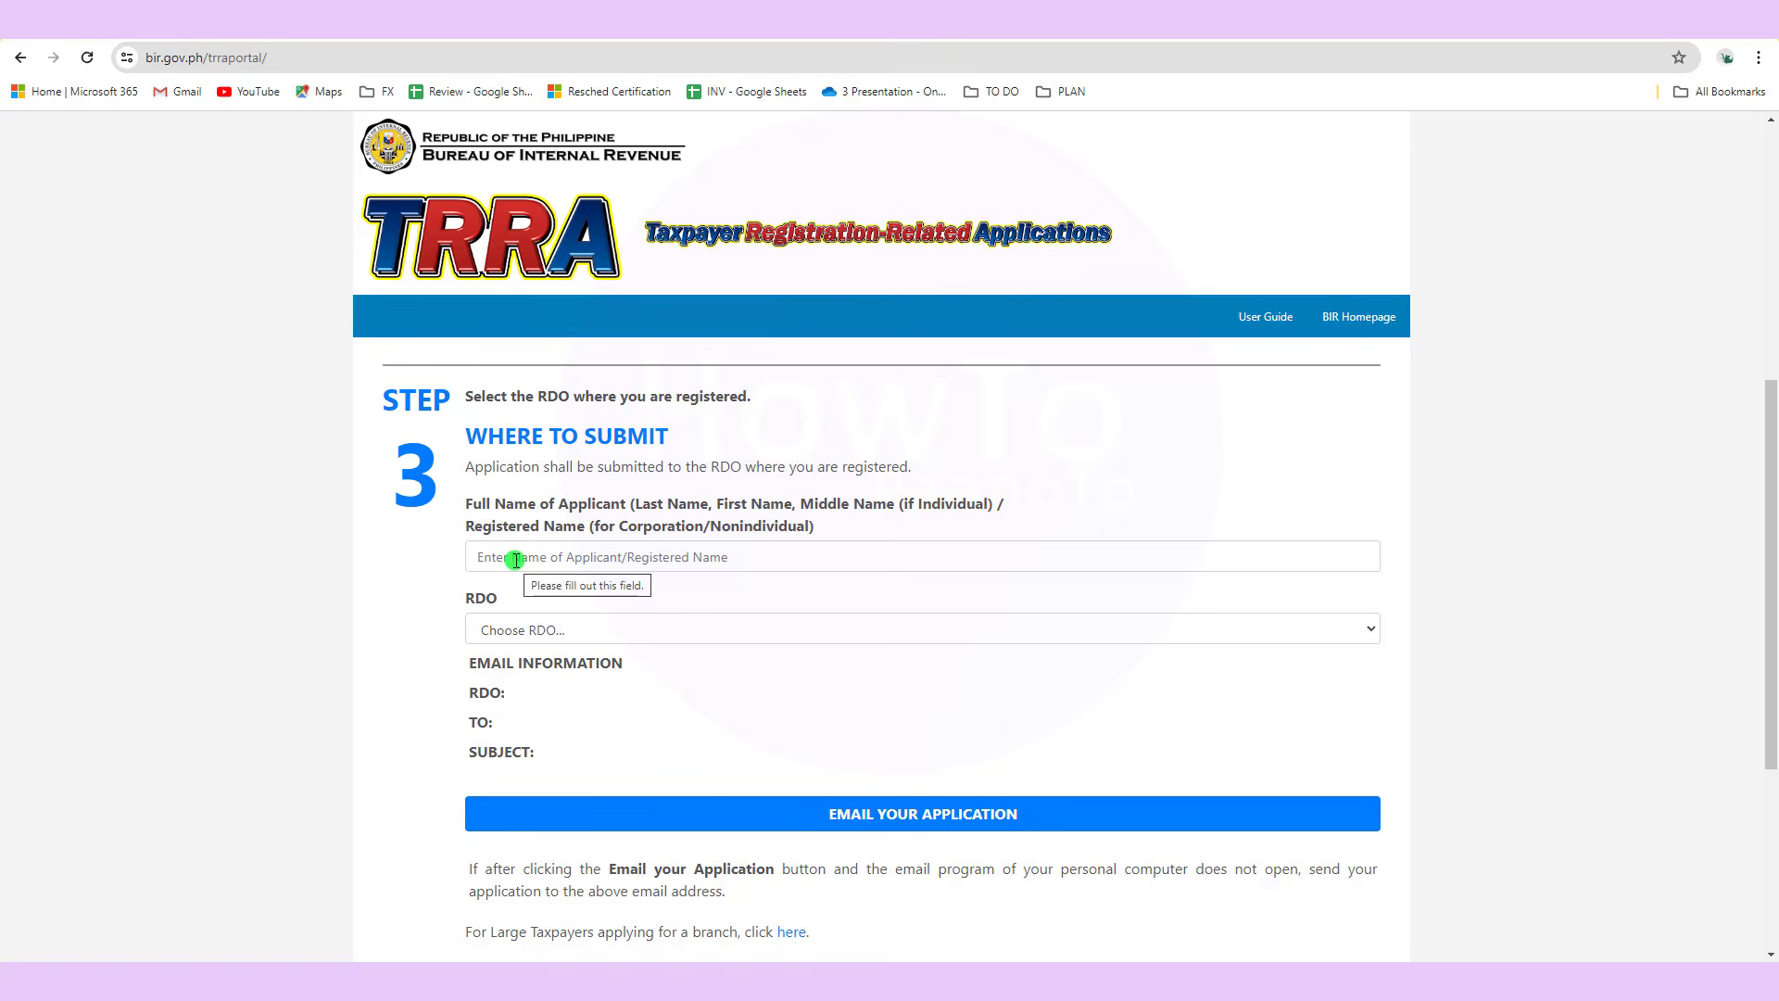
pyautogui.click(489, 562)
pyautogui.write('De')
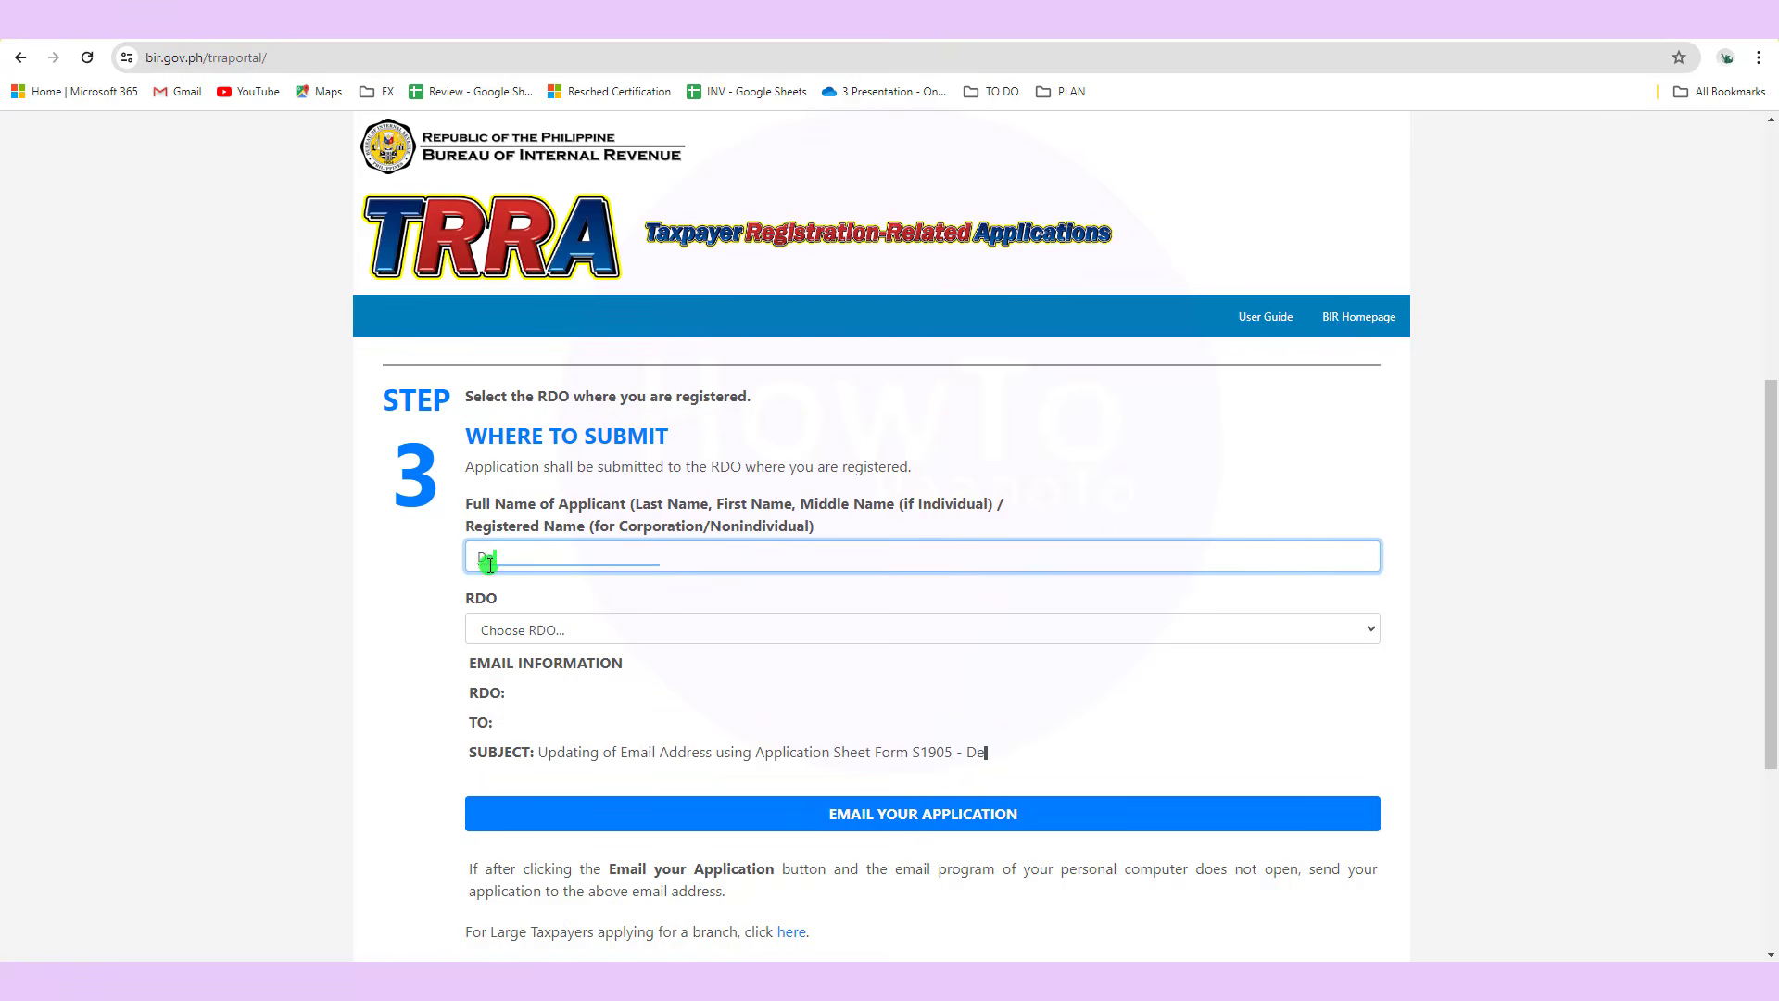
pyautogui.write('la Cruz, Juan San')
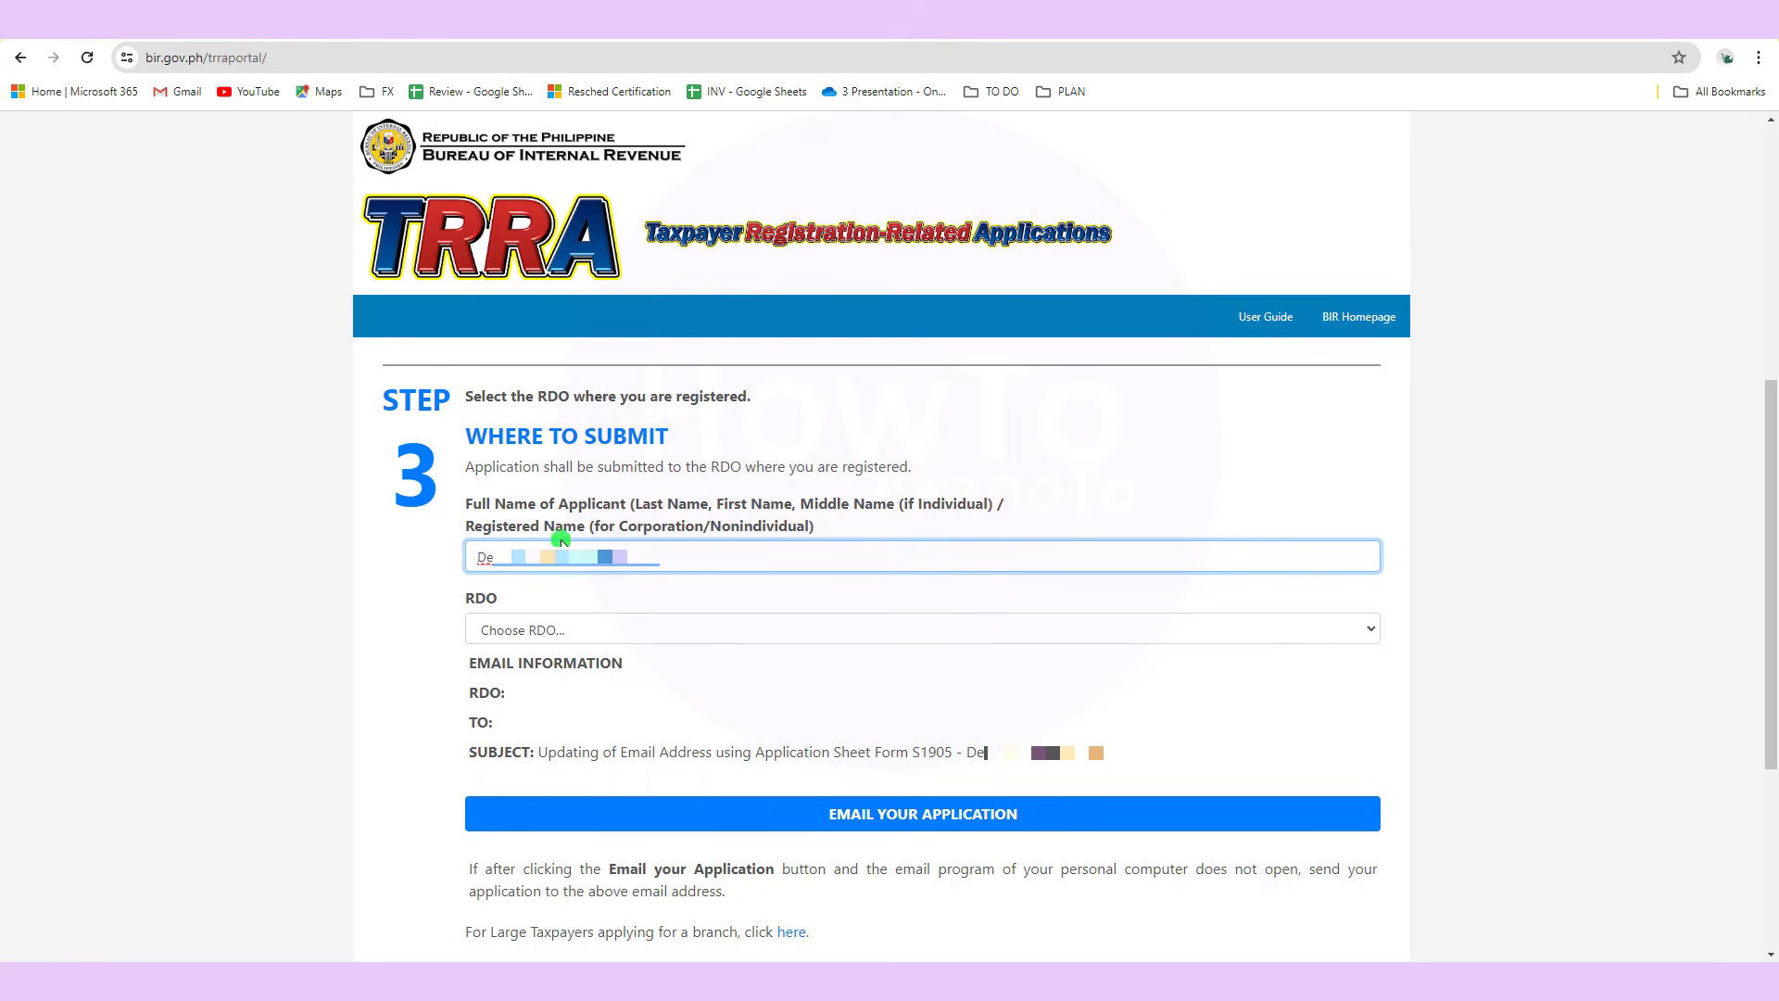
pyautogui.click(523, 636)
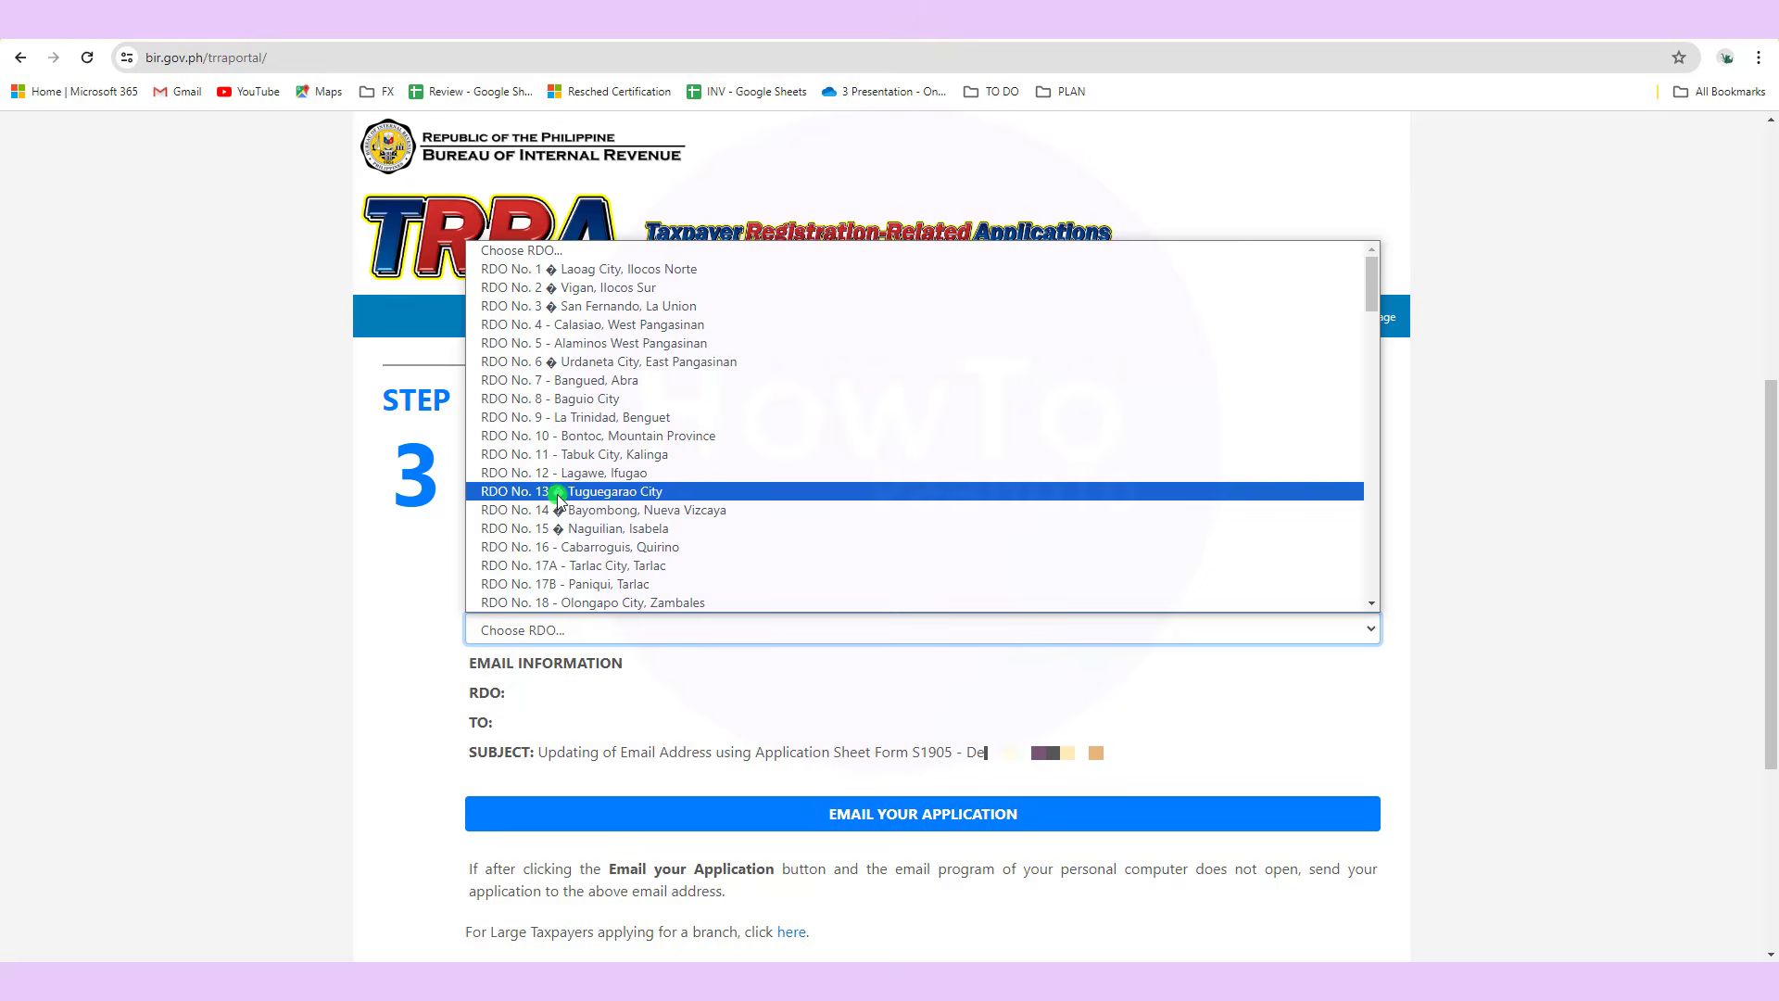
pyautogui.scroll(-5, 579, 505)
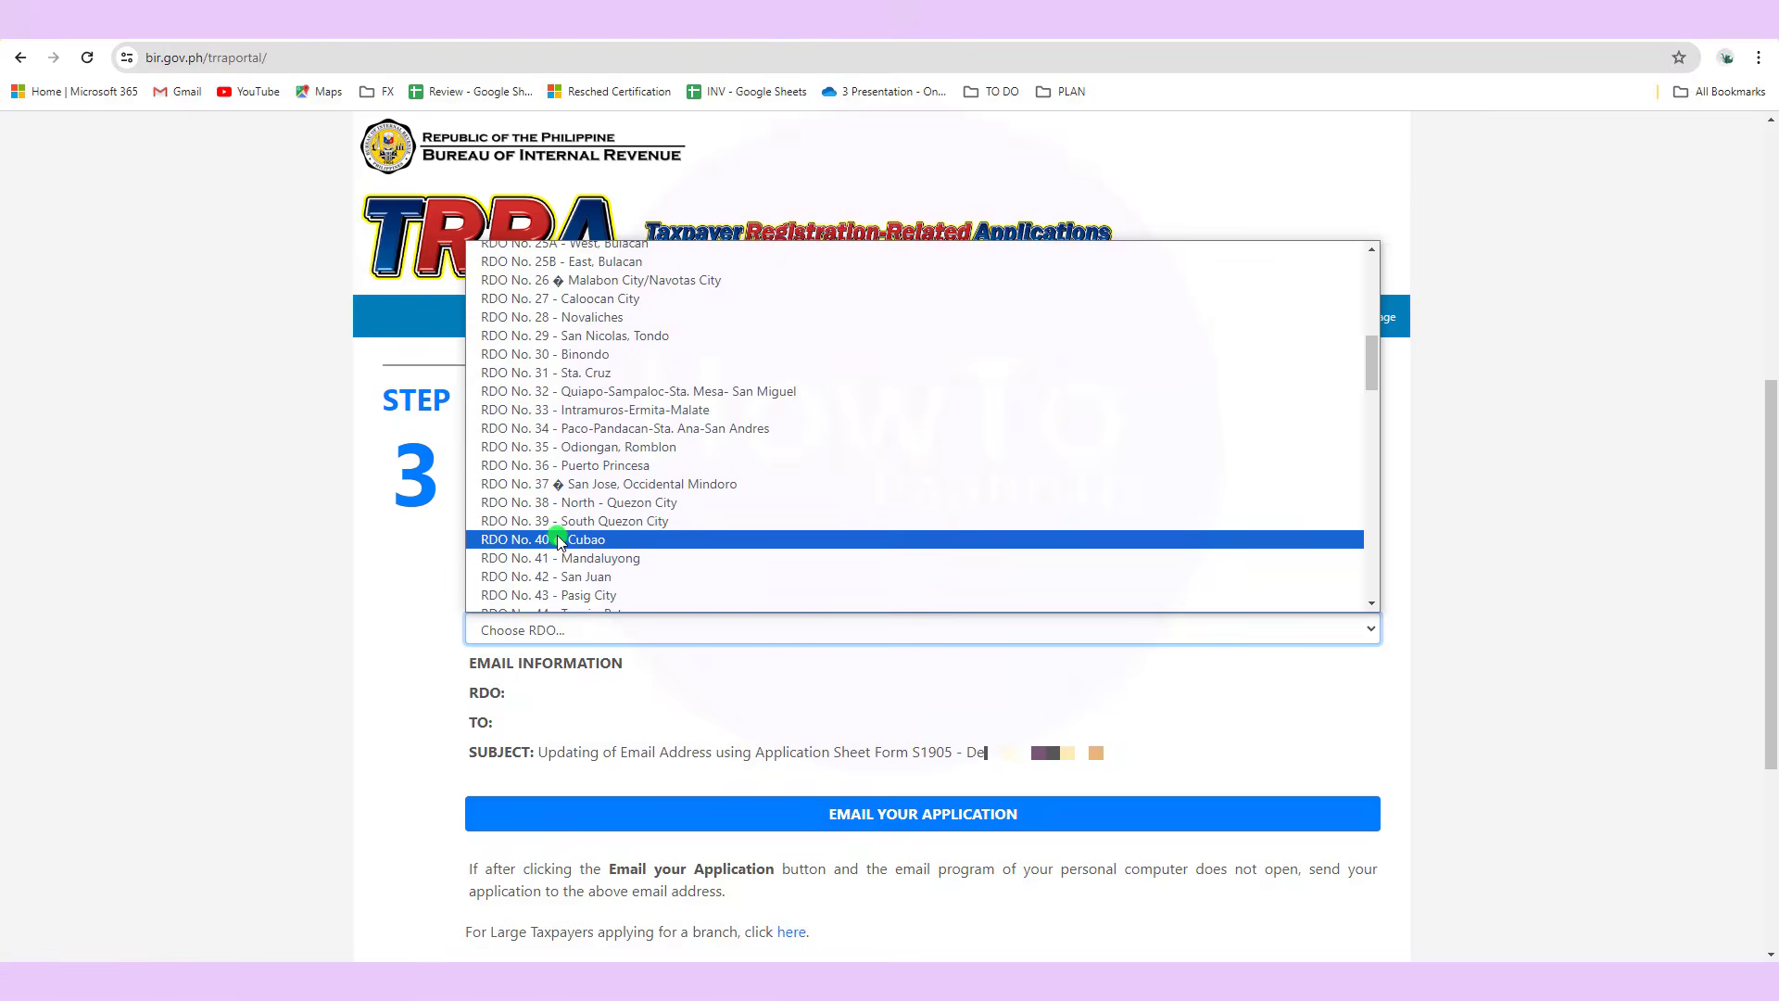
pyautogui.click(584, 528)
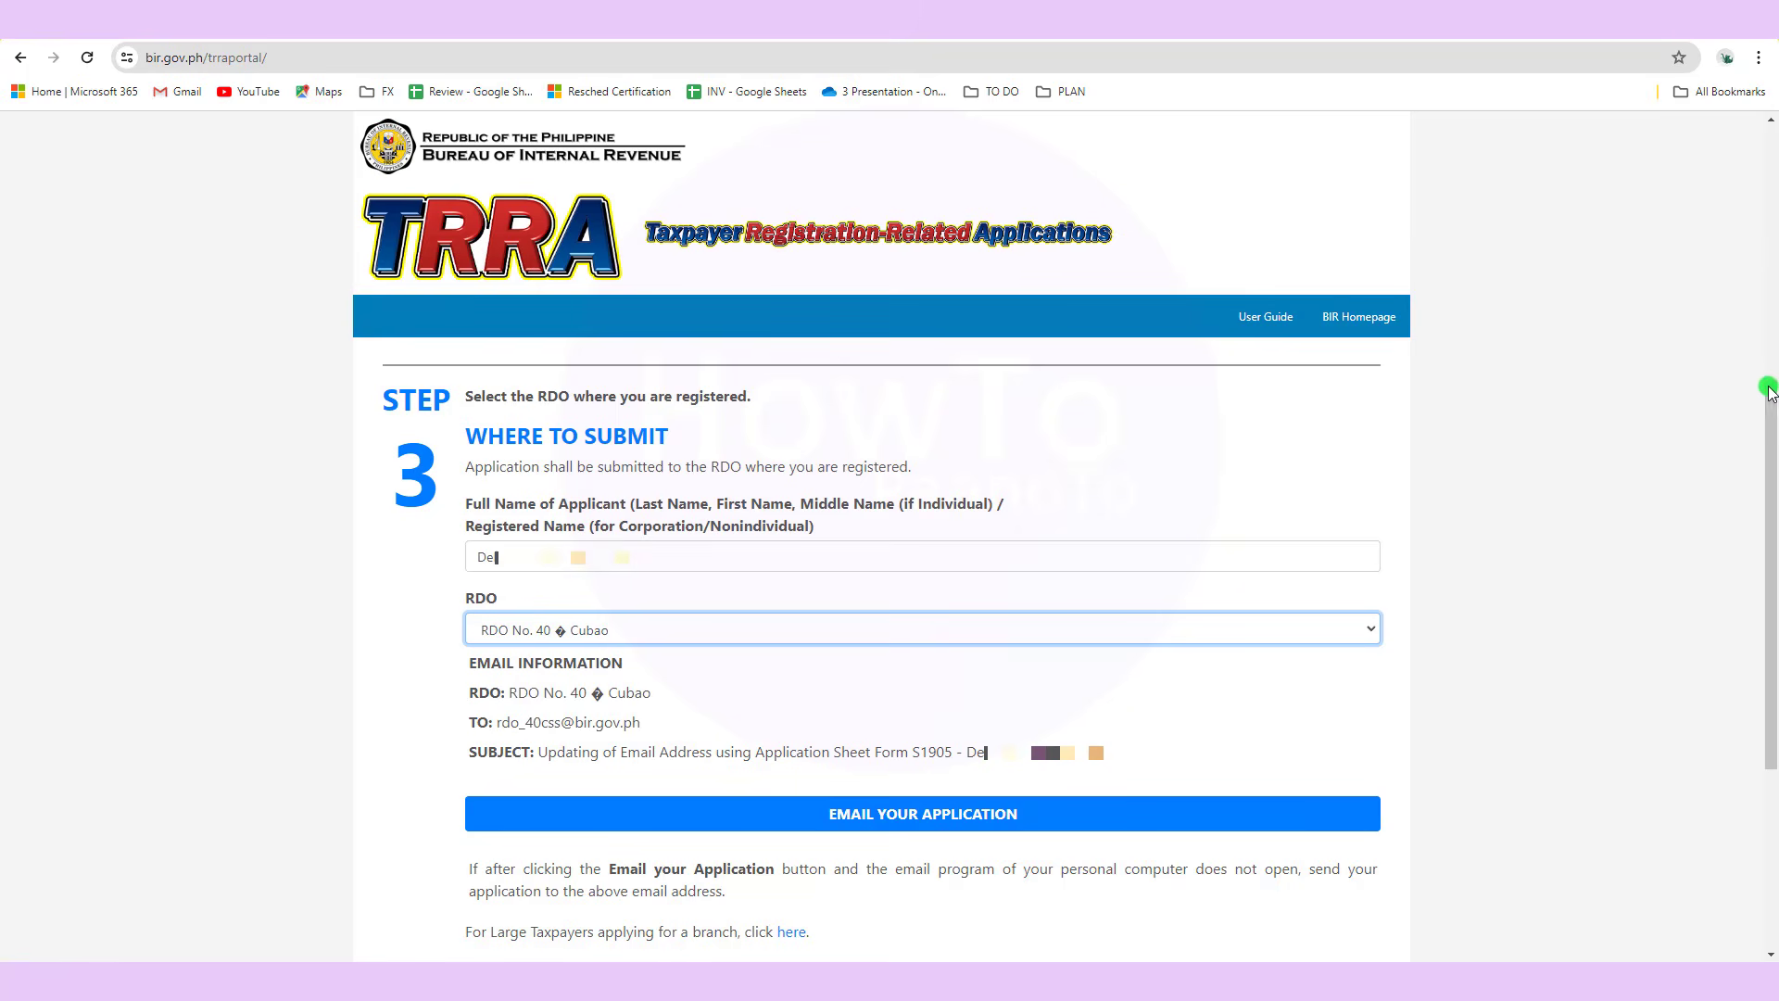
# Step: Create a new Gmail message, copying in the RDO's email address as recipient and the portal's S1905 email-update subject line
pyautogui.moveTo(1770, 421); pyautogui.dragTo(1771, 497)
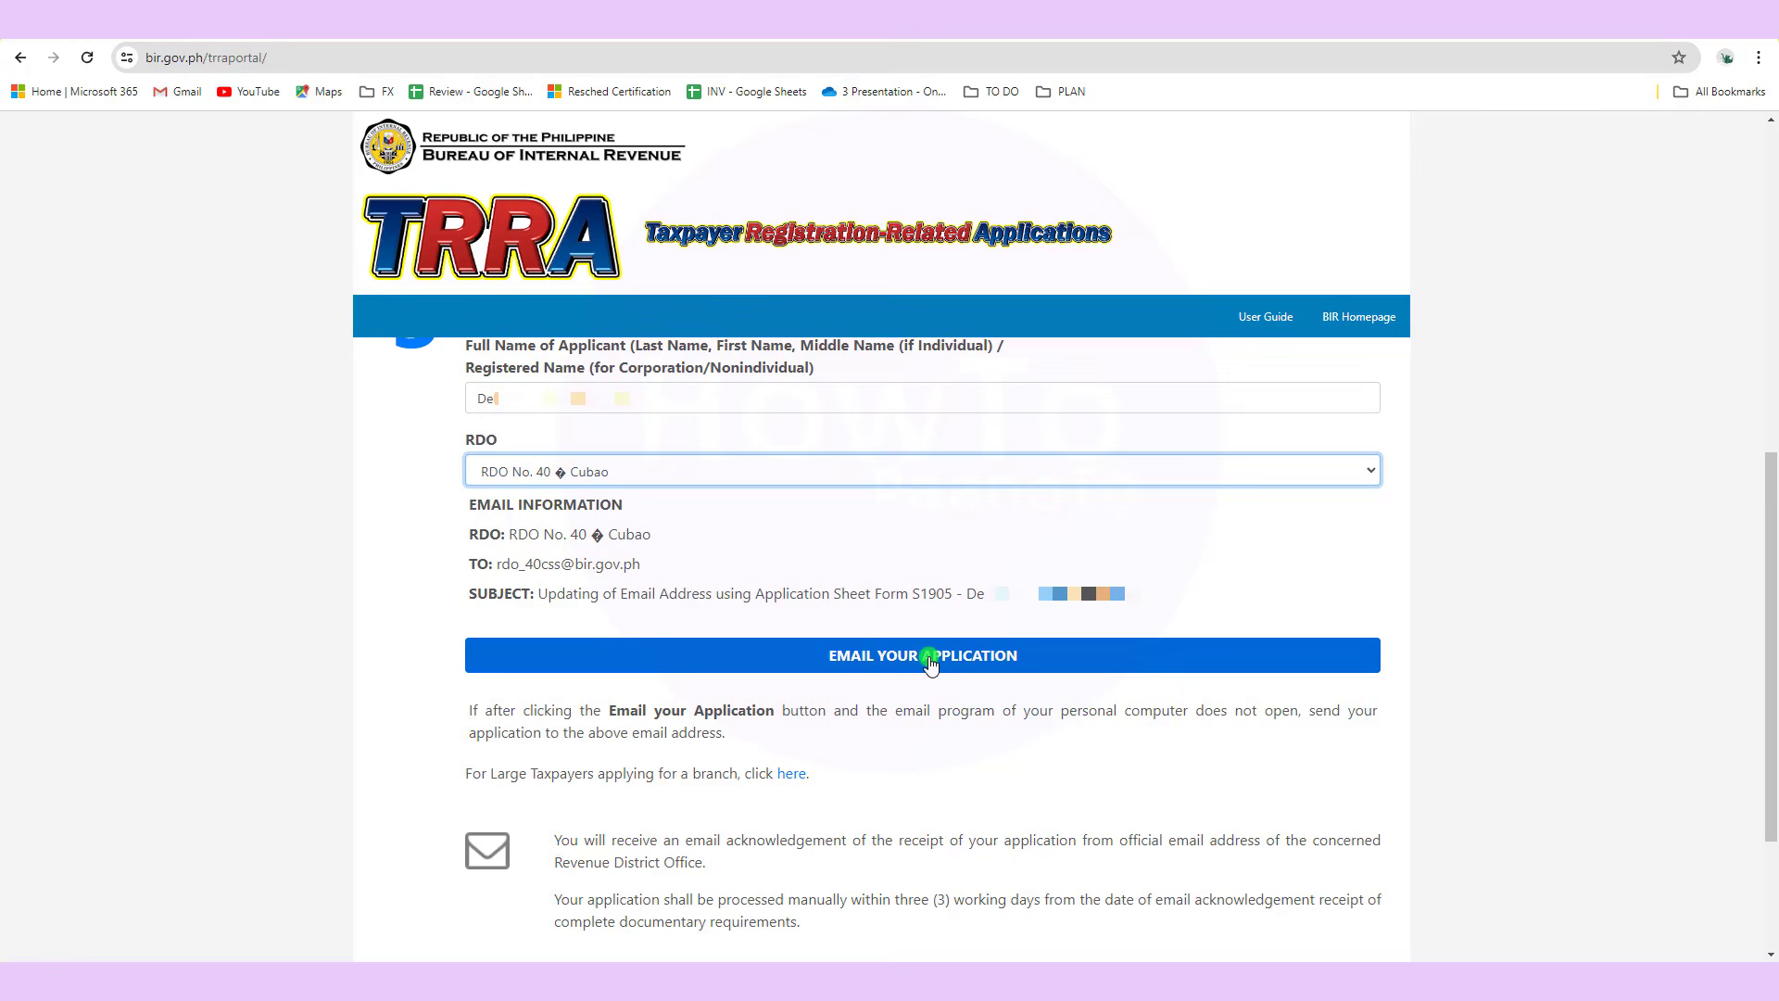
pyautogui.click(593, 20)
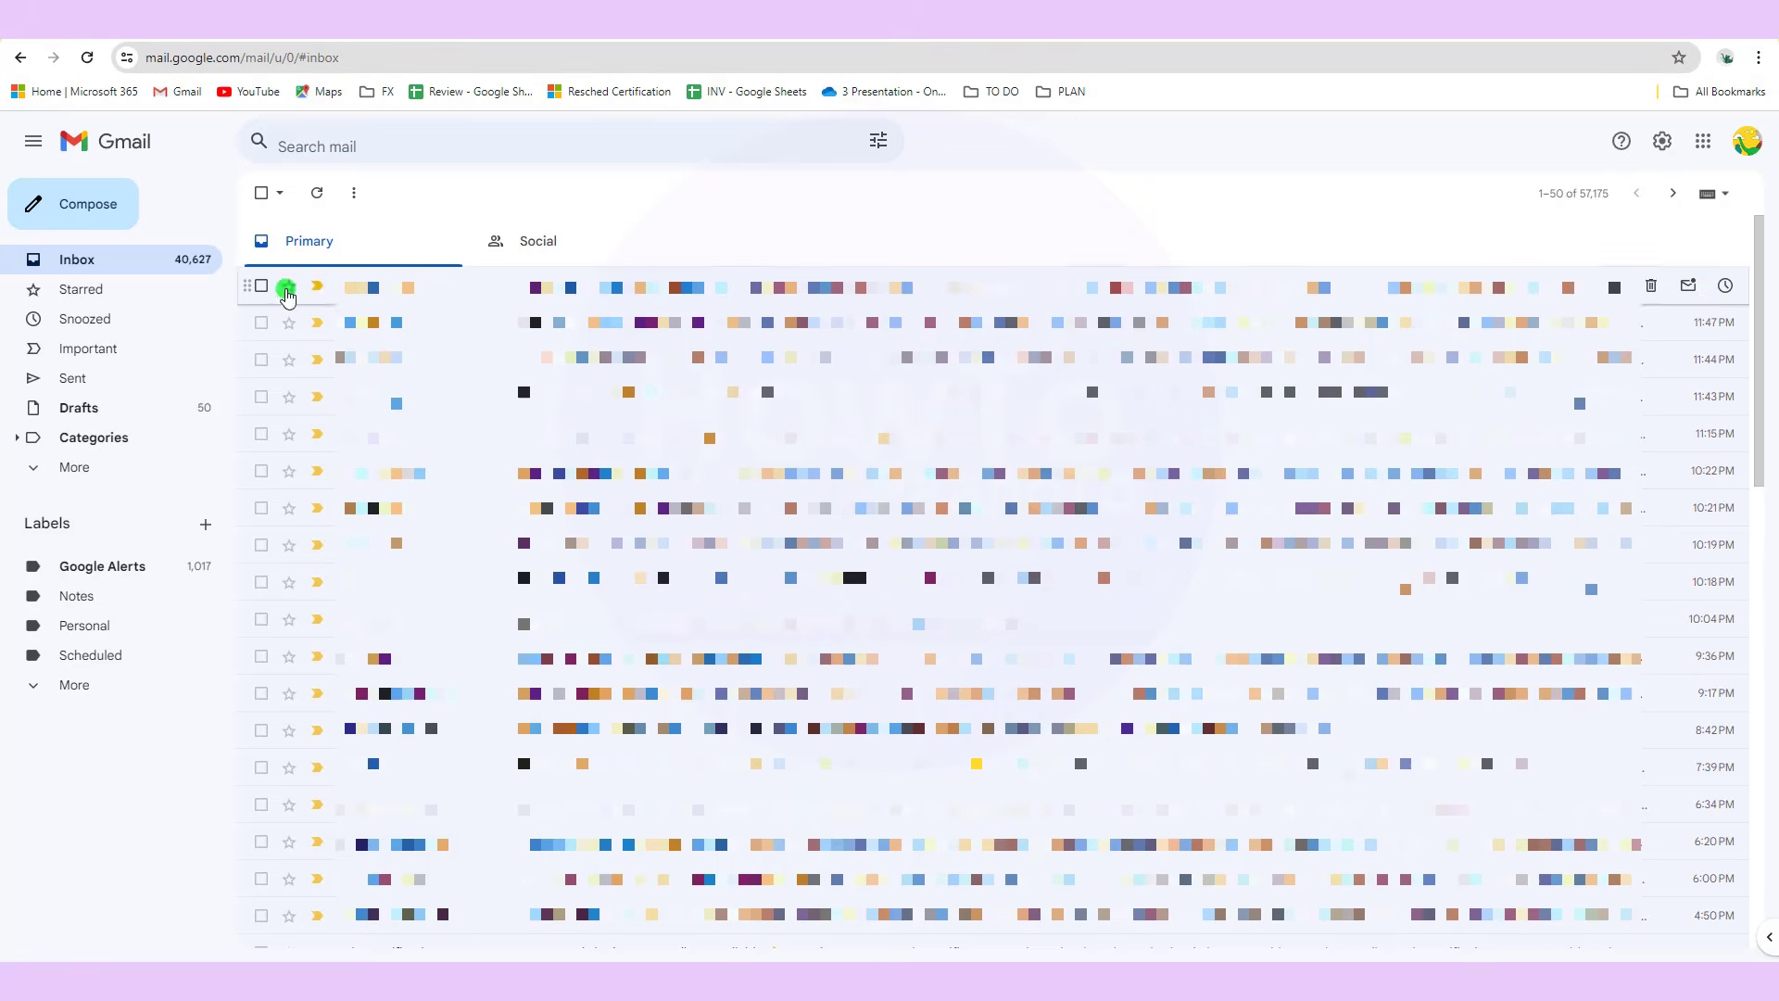
pyautogui.click(71, 212)
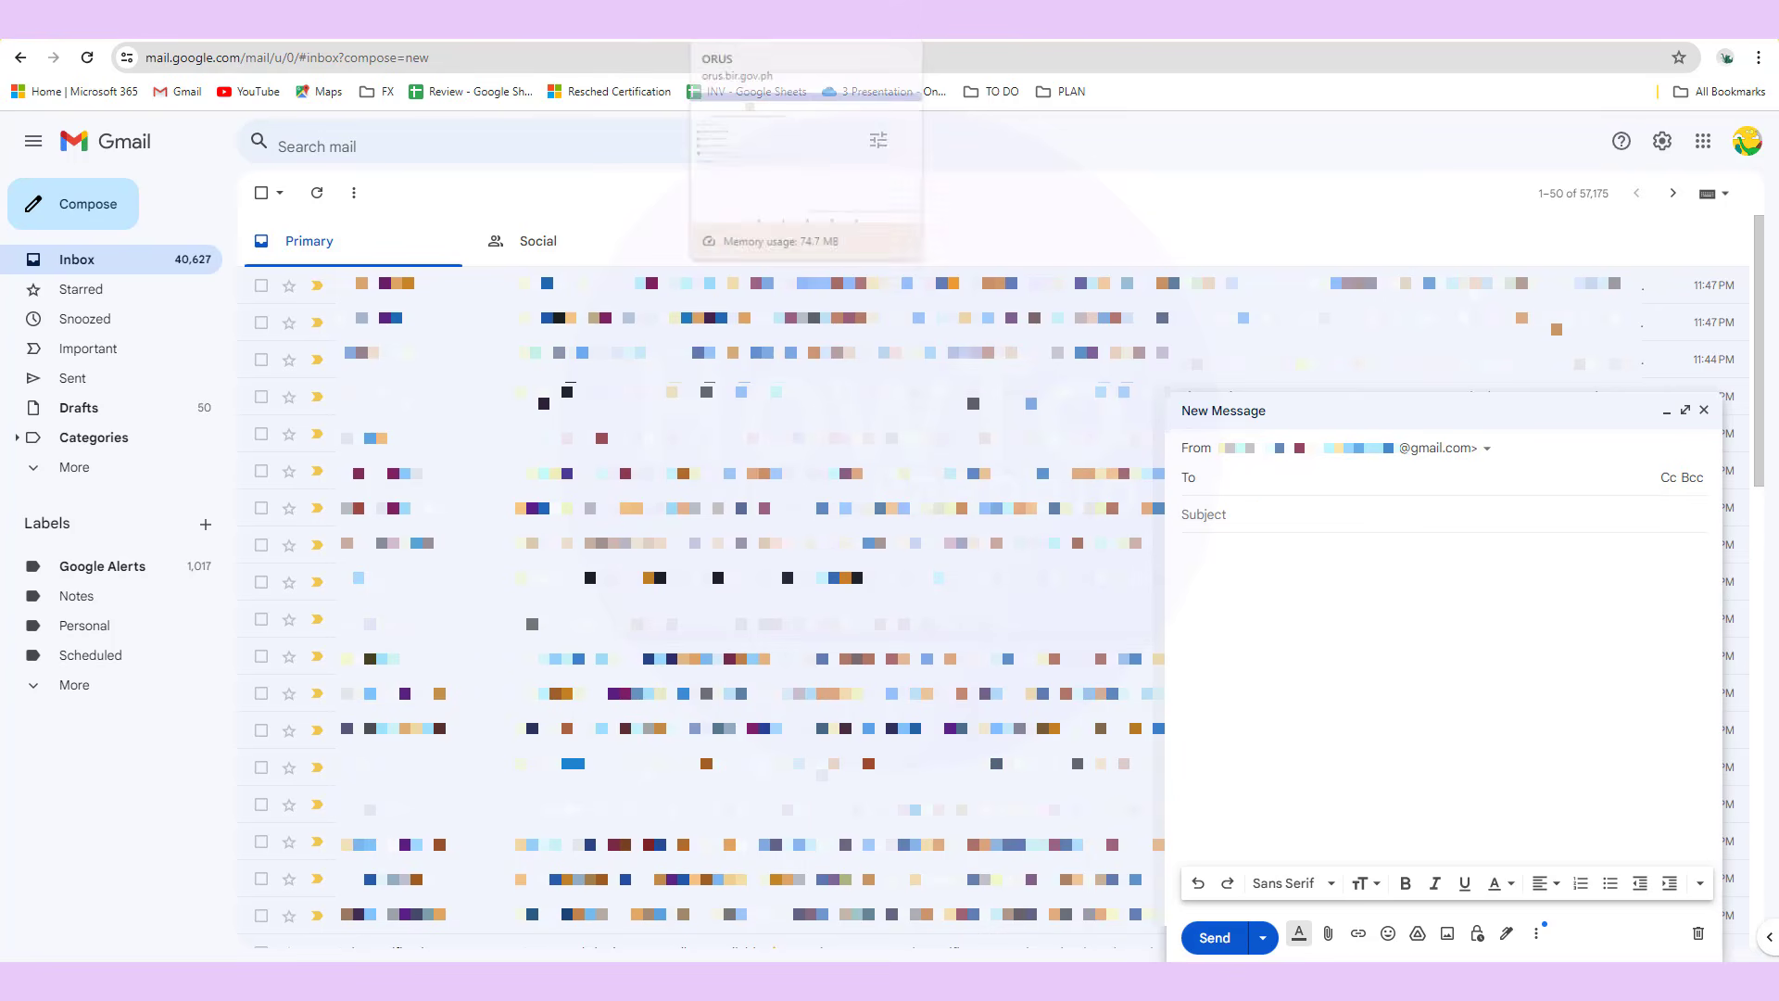
pyautogui.click(778, 20)
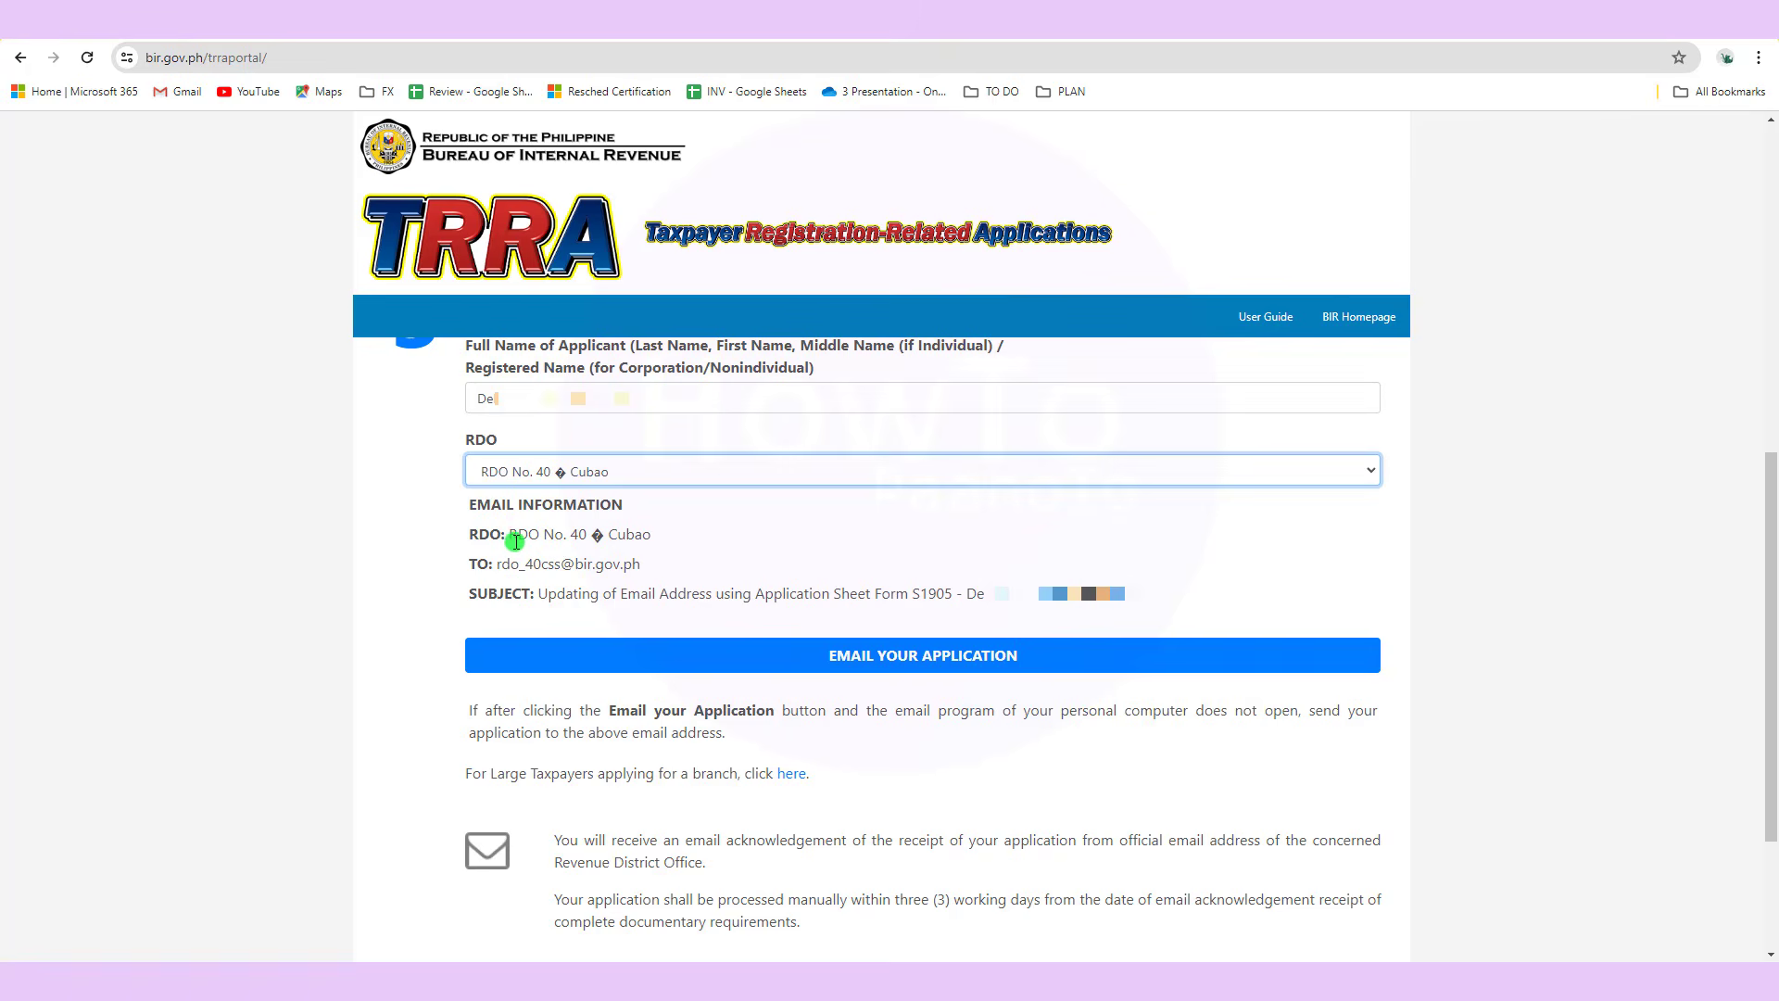
pyautogui.moveTo(654, 565); pyautogui.dragTo(1177, 594)
pyautogui.hotkey('ctrl', 'c')
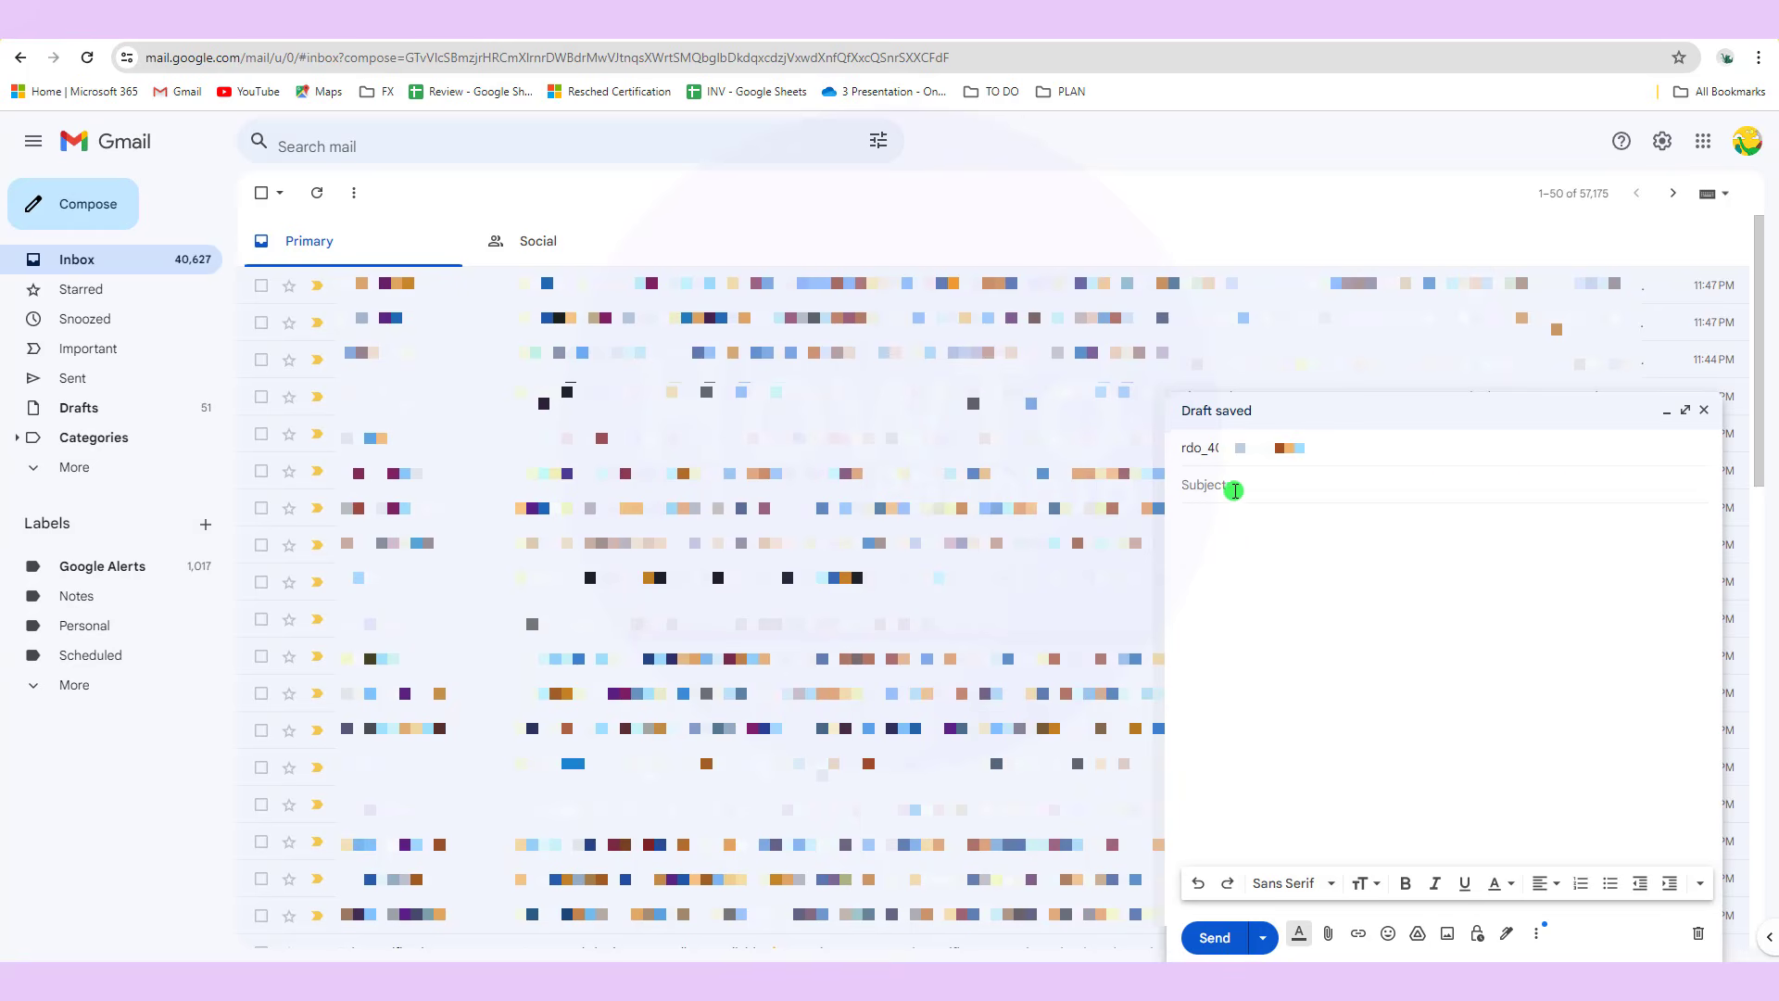
pyautogui.click(1230, 492)
pyautogui.hotkey('ctrl', 'v')
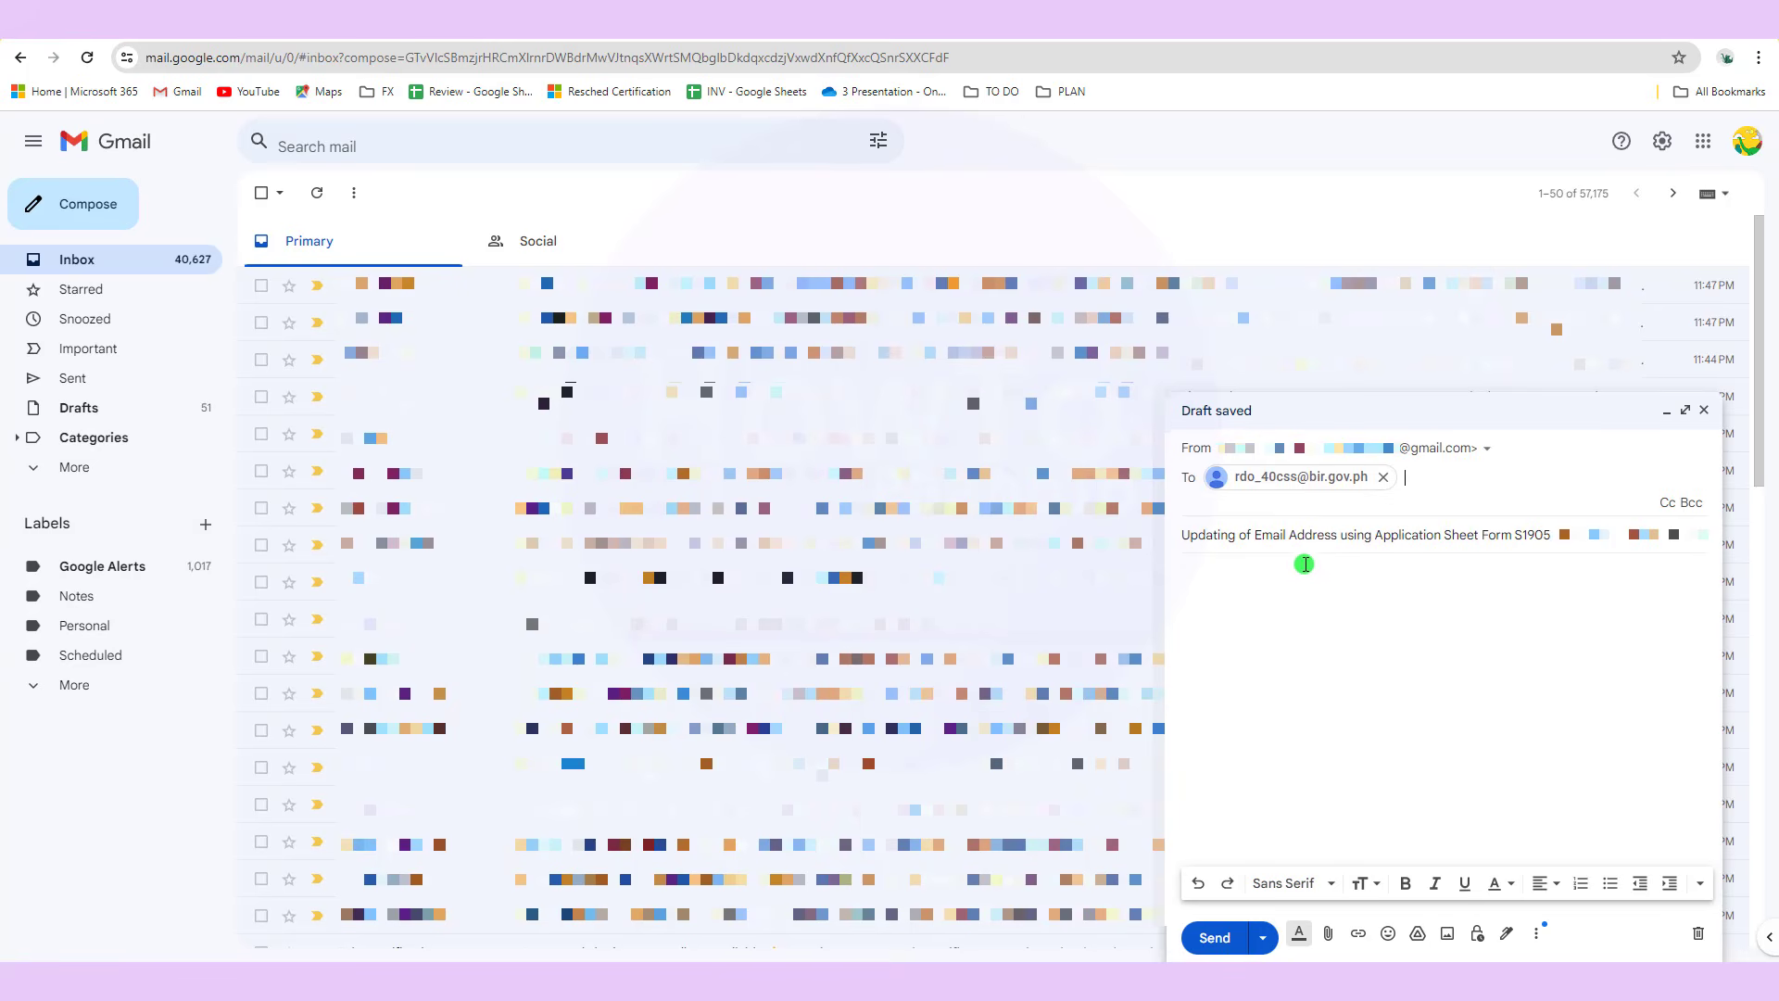
pyautogui.click(1277, 545)
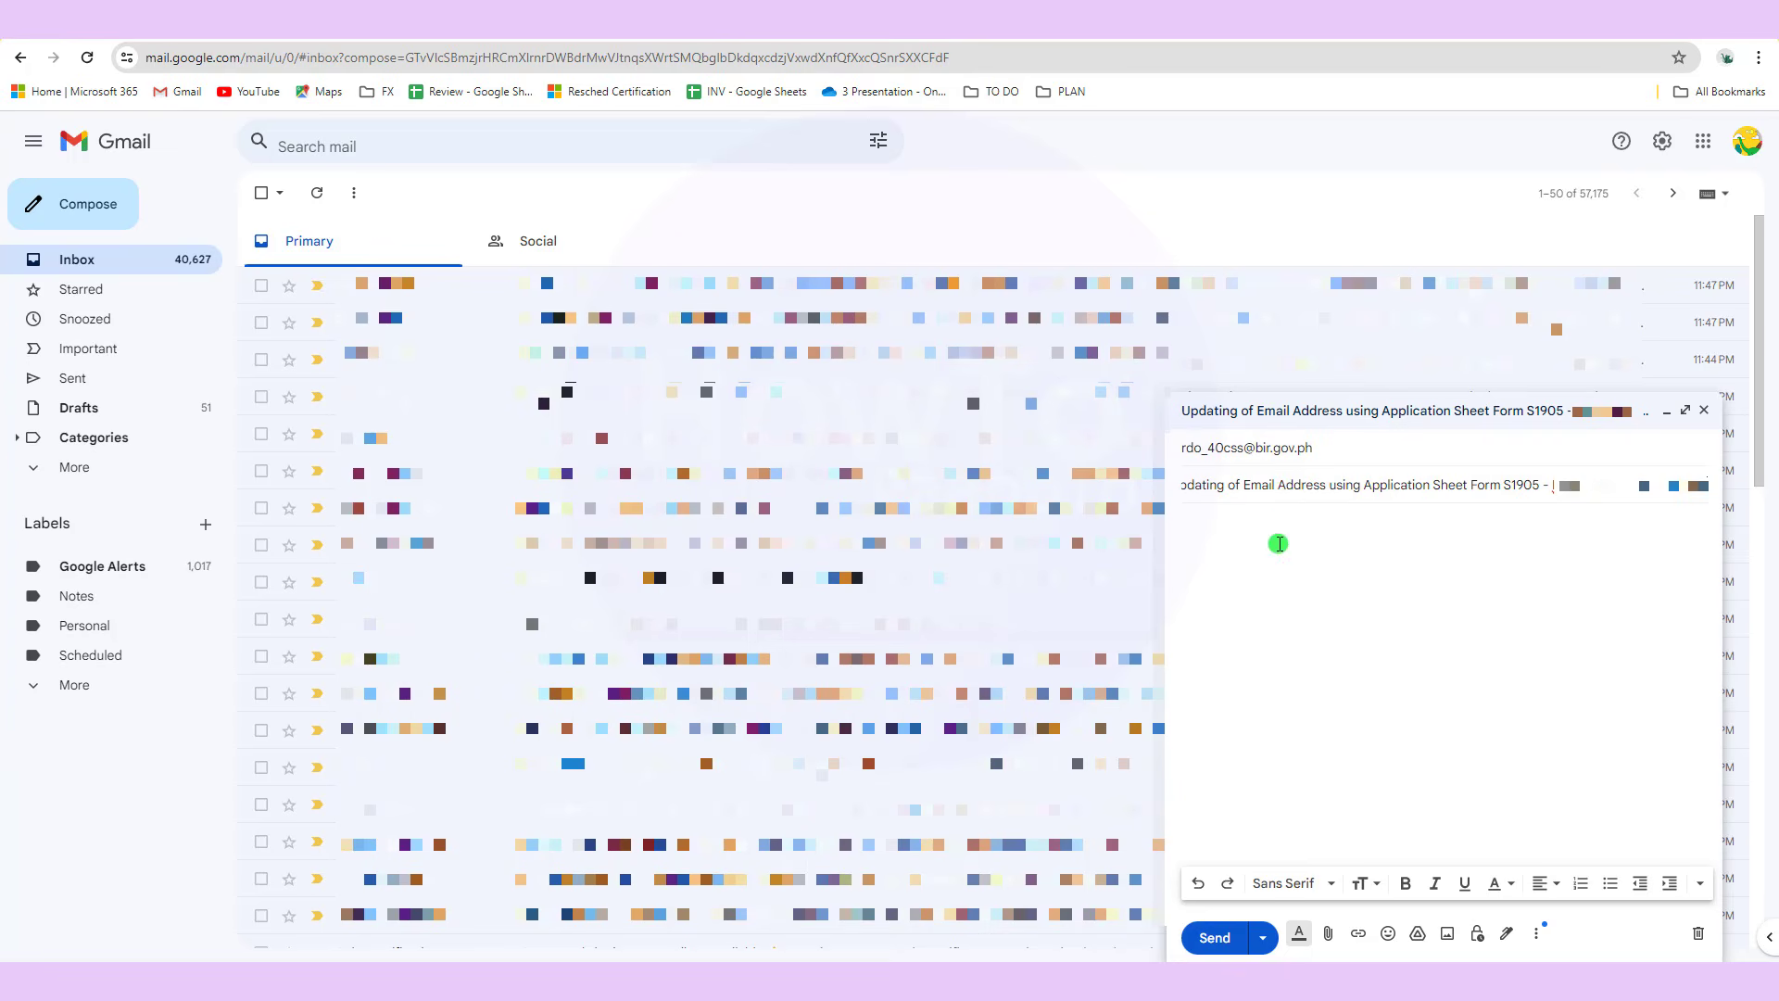
# Step: Write the body "Hello BIR, I will create an account to ORUS, requesting for an update on my records" with a thank-you and sender's name
pyautogui.click(1276, 544)
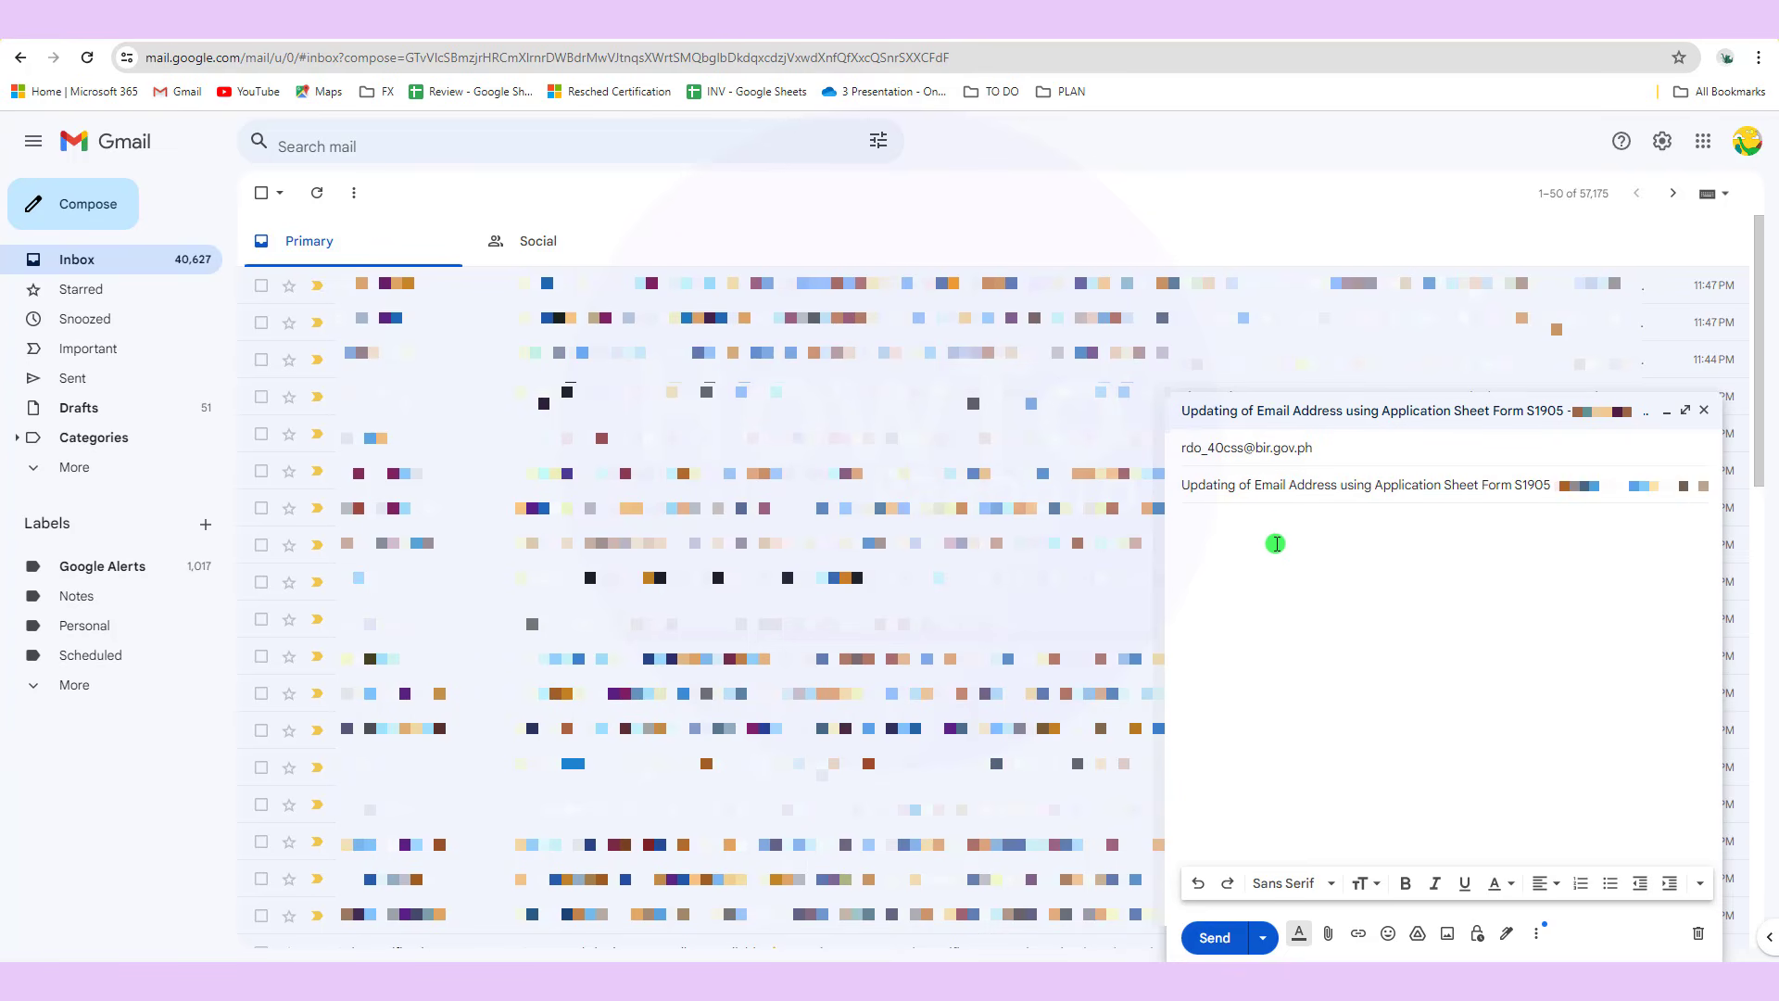
pyautogui.write('Hello Bir')
pyautogui.press('BackSpace')
pyautogui.press('BackSpace')
pyautogui.press('BackSpace')
pyautogui.write('BIR,')
pyautogui.click(1149, 20)
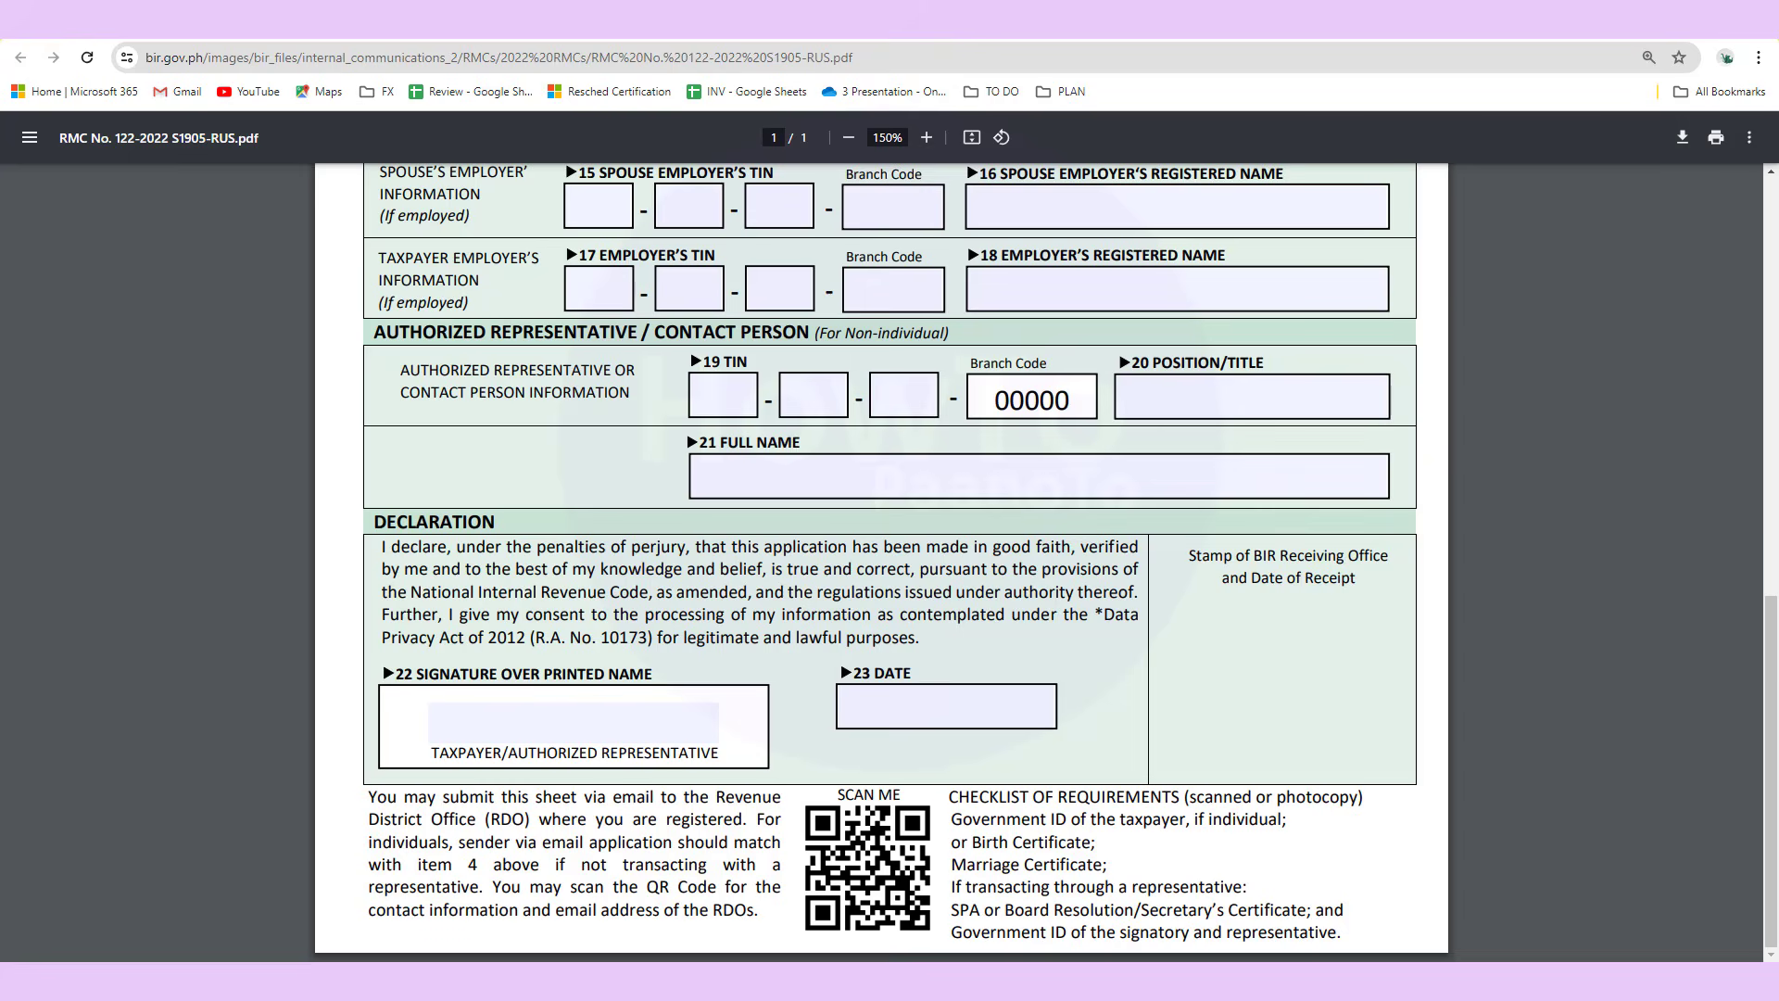
pyautogui.click(519, 22)
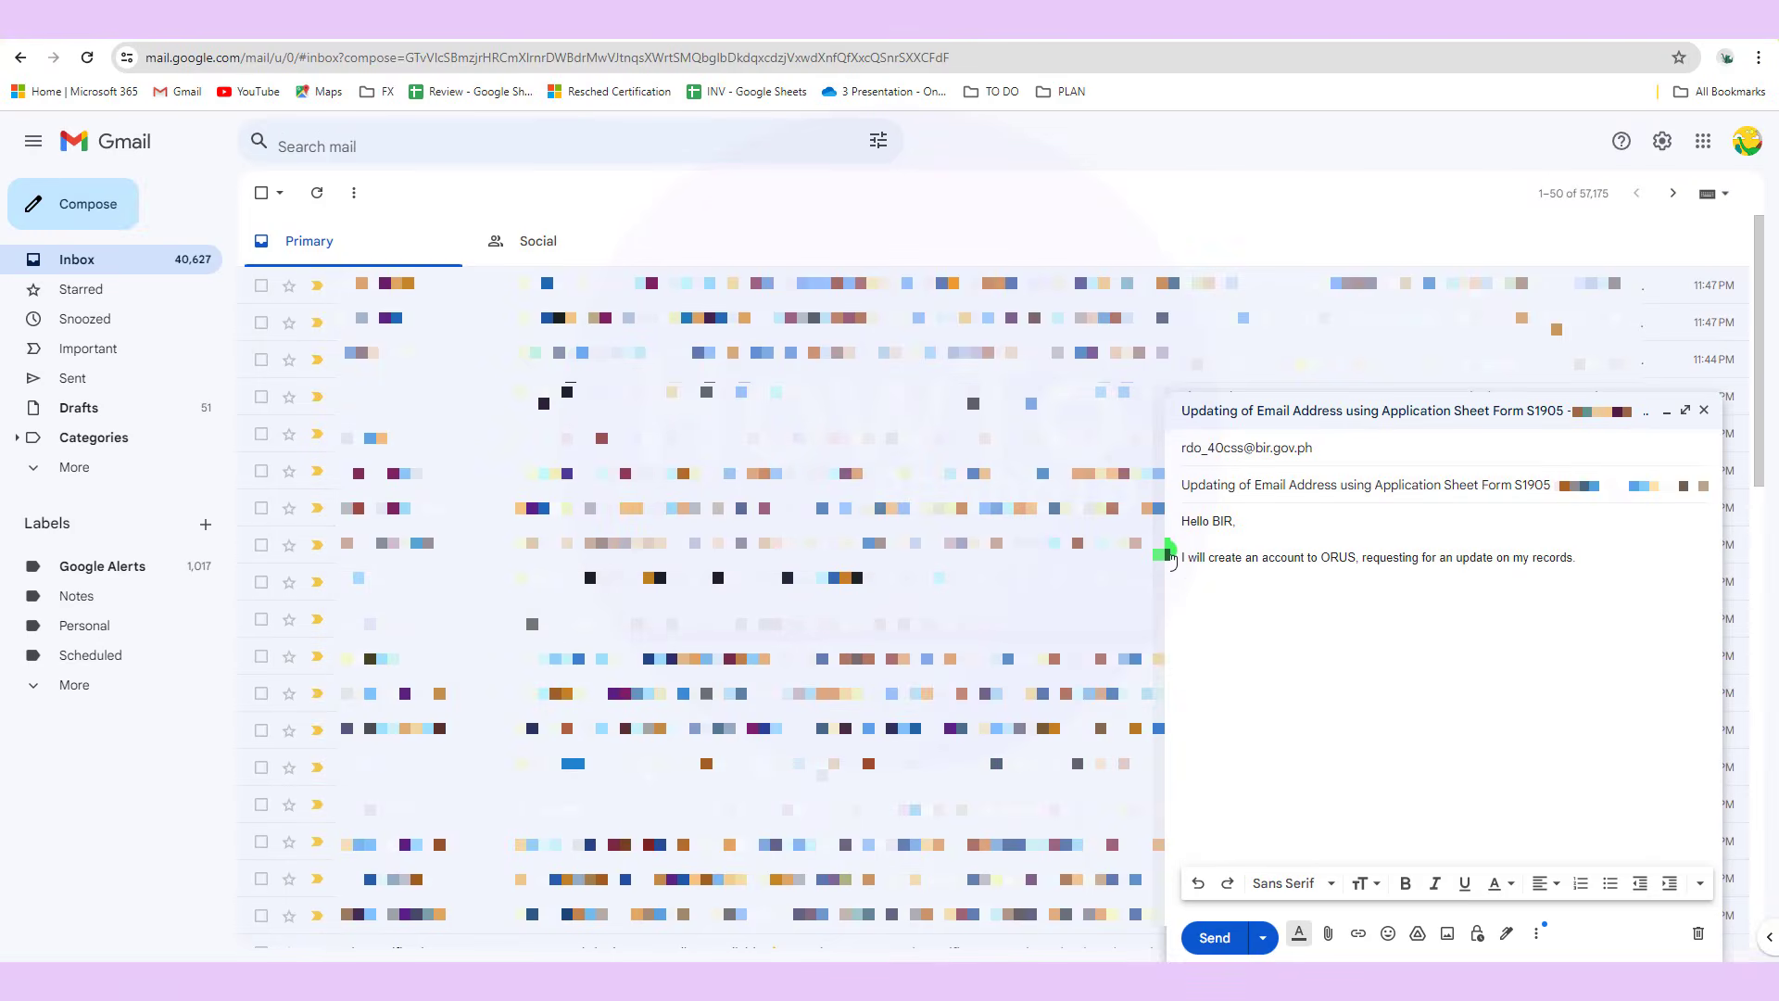
pyautogui.write('ThanksJ****')
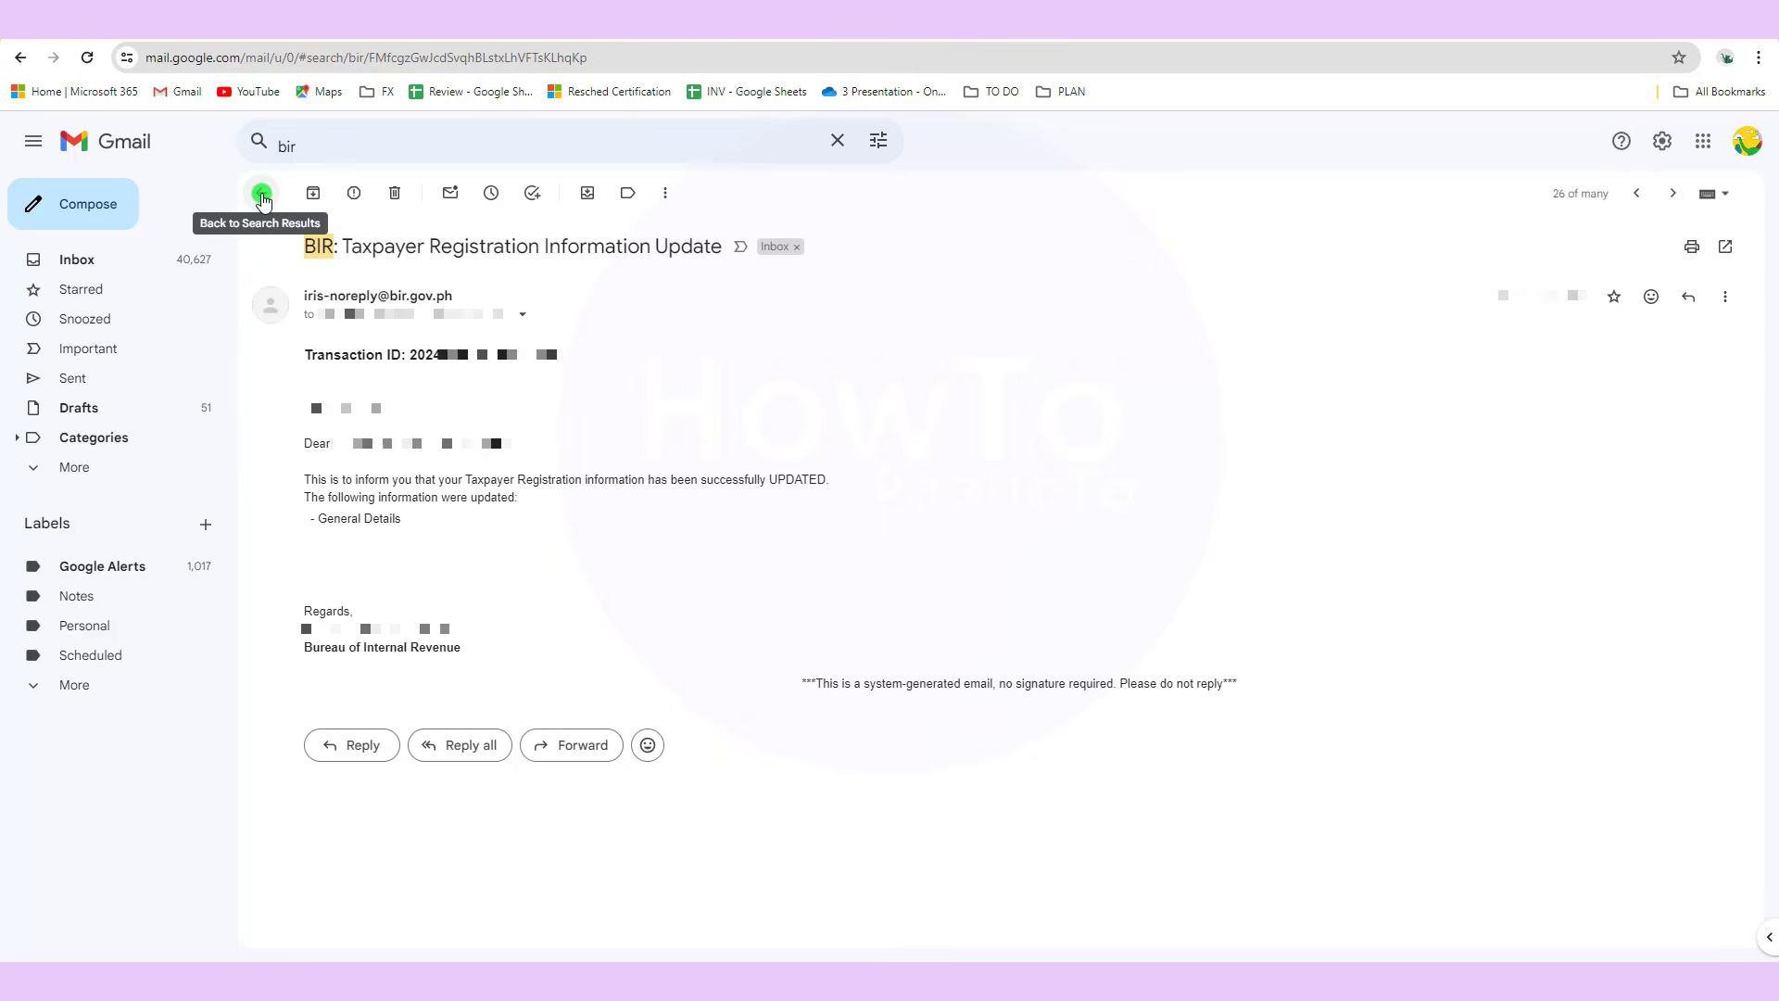
# Step: Return to the Gmail search results and examine the updated details listed in the BIR Taxpayer Registration Information Update emails
pyautogui.click(262, 195)
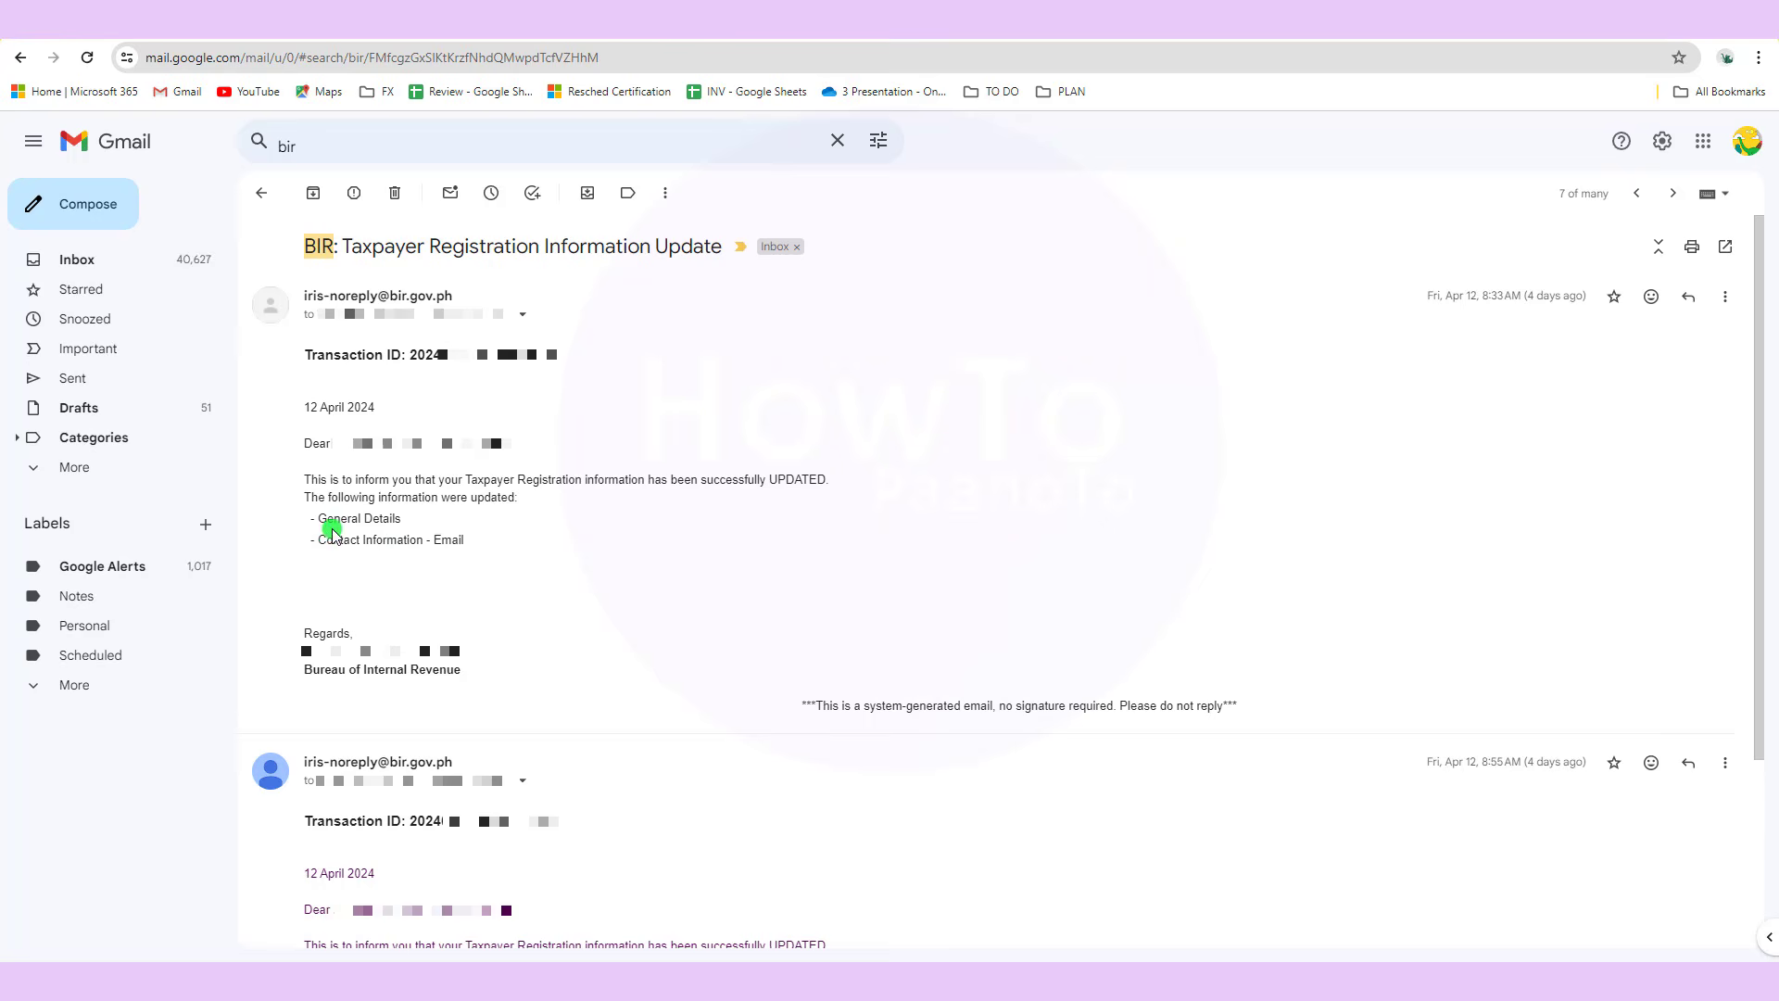
pyautogui.moveTo(404, 519); pyautogui.dragTo(437, 542)
pyautogui.moveTo(472, 545); pyautogui.dragTo(436, 543)
pyautogui.scroll(-3, 437, 542)
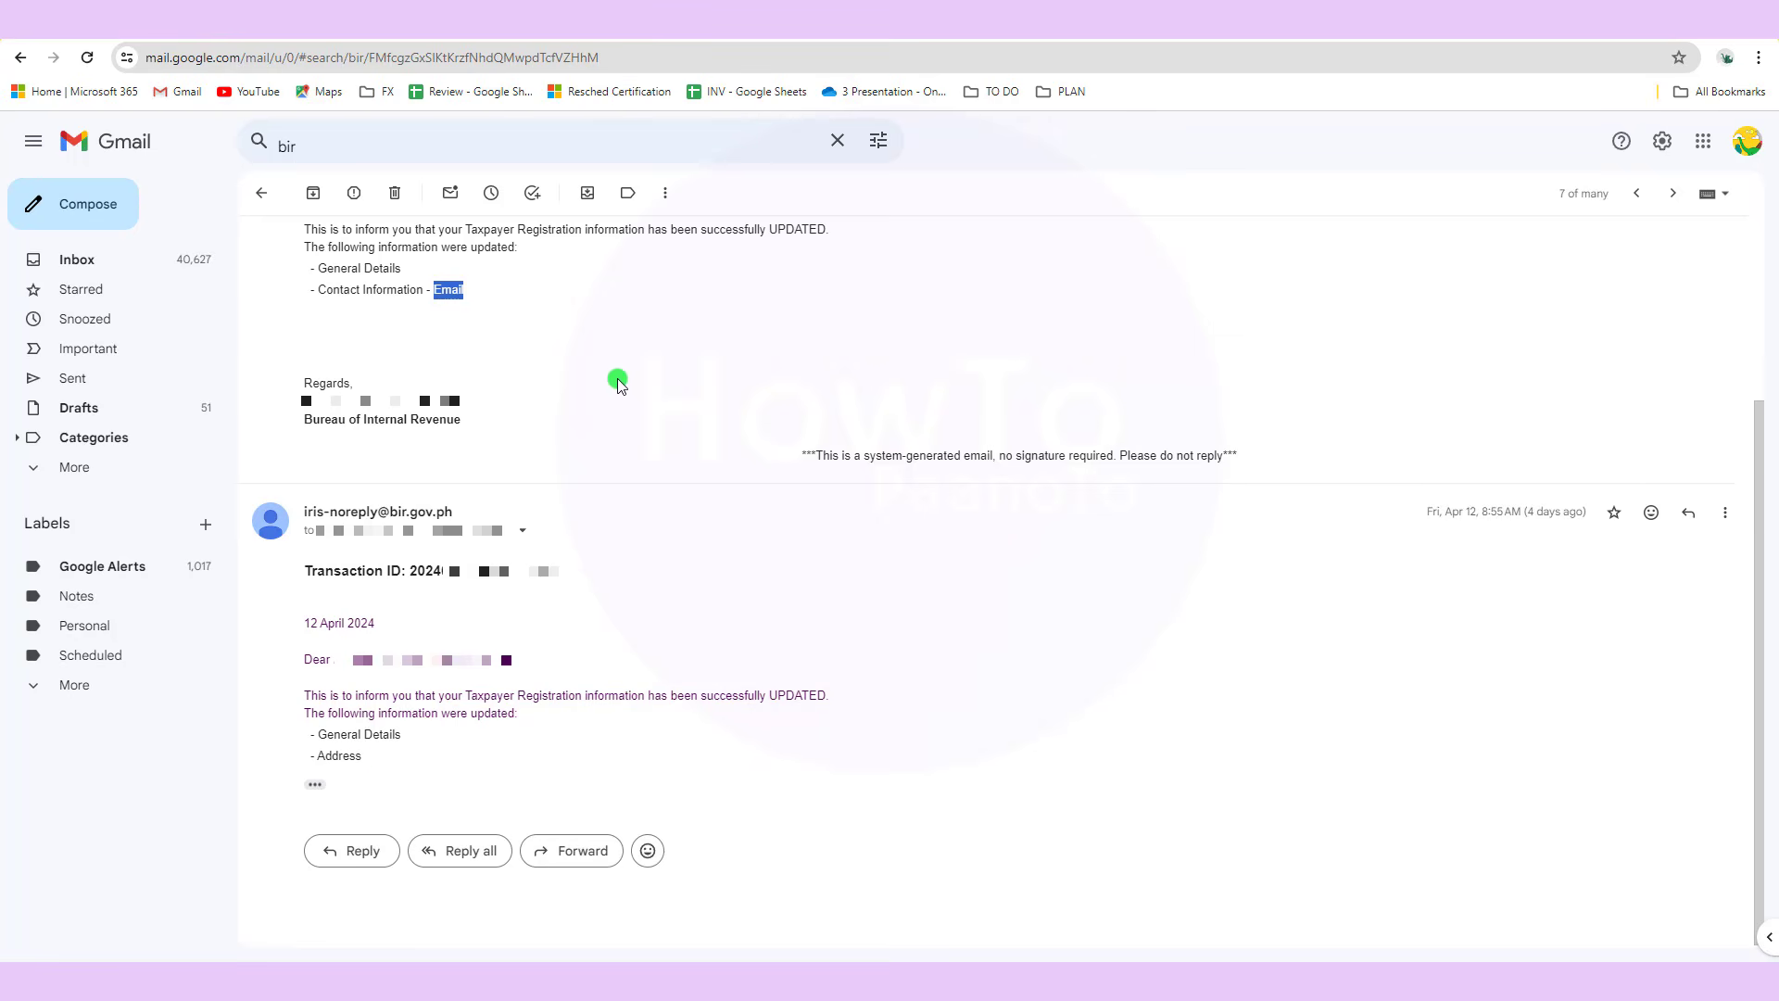
pyautogui.click(557, 353)
pyautogui.moveTo(389, 755); pyautogui.dragTo(346, 758)
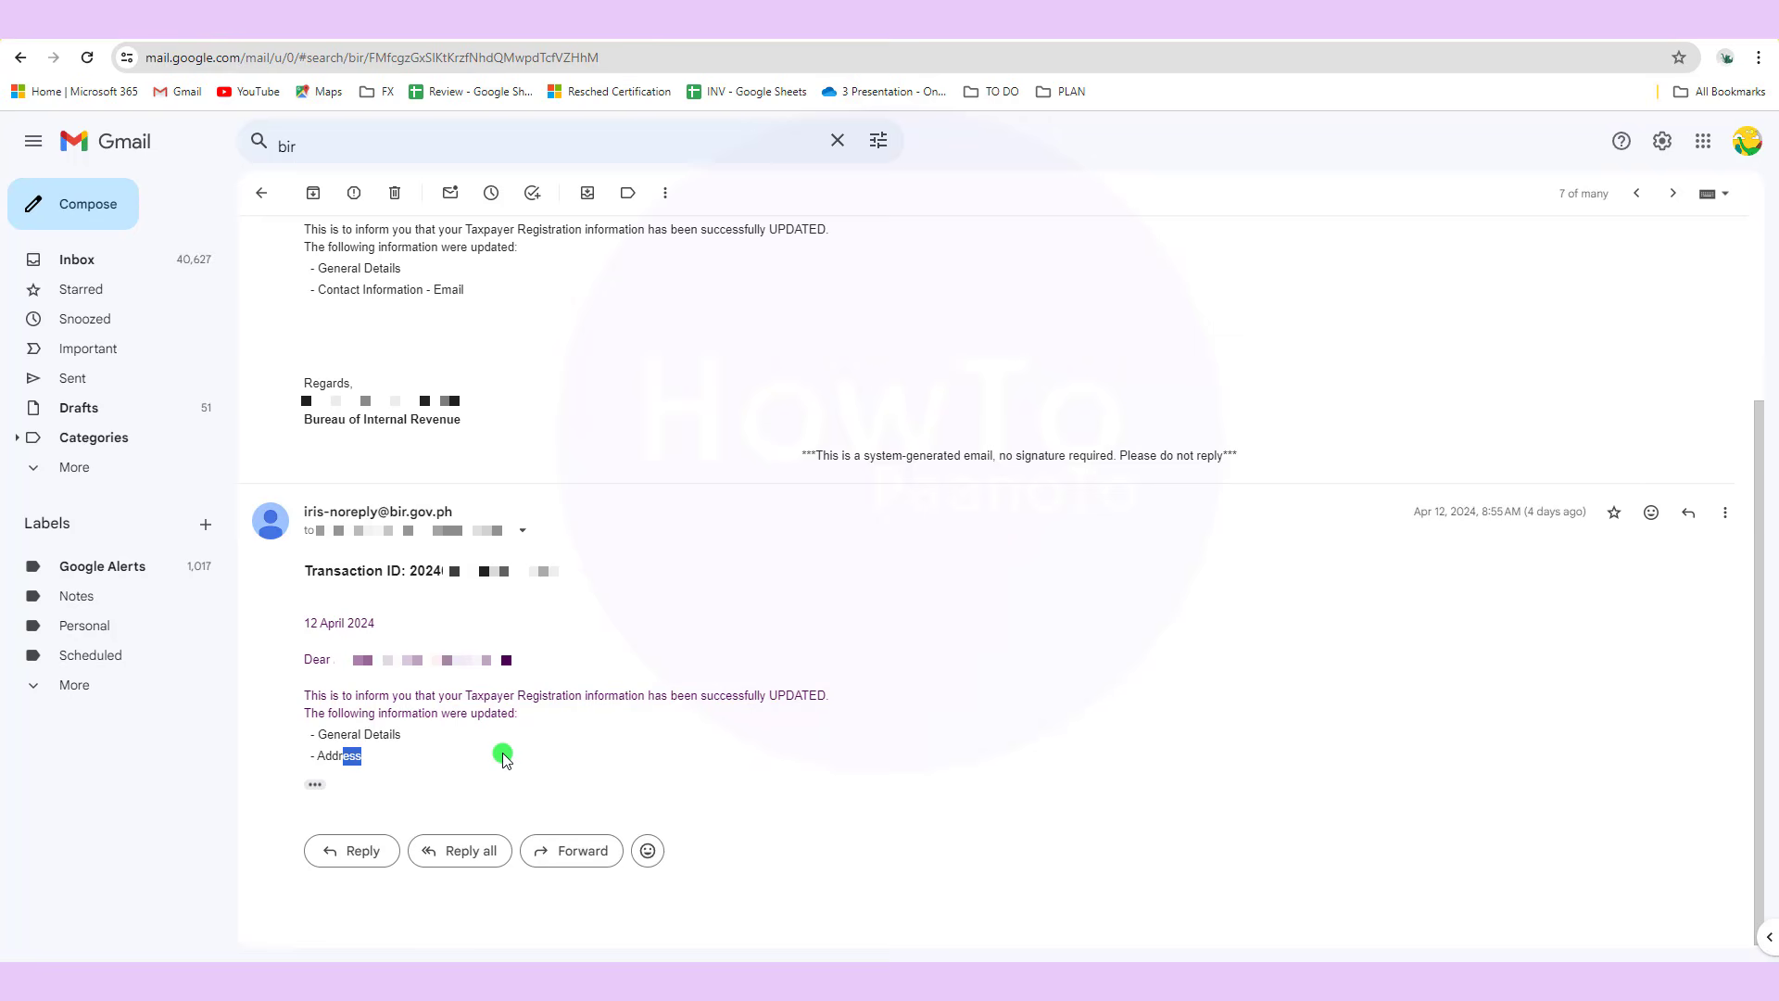
pyautogui.click(520, 384)
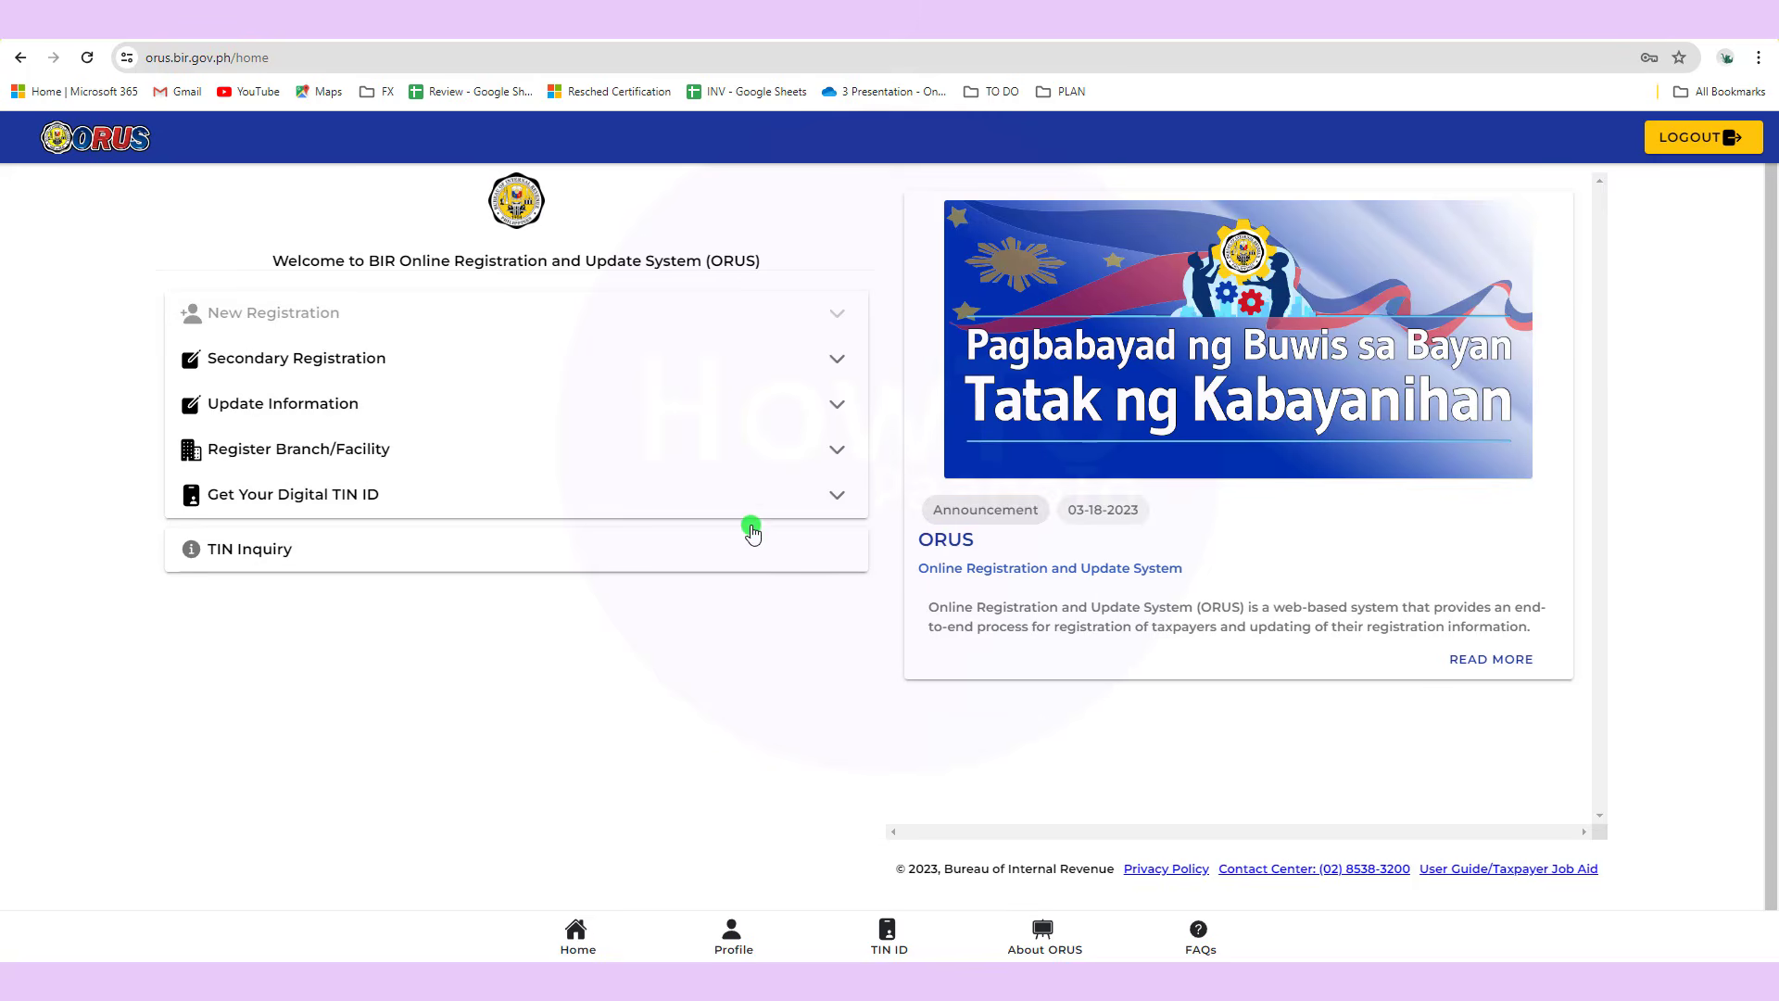
# Step: Switch to the ORUS site and display the taxpayer's Digital TIN ID
pyautogui.click(331, 505)
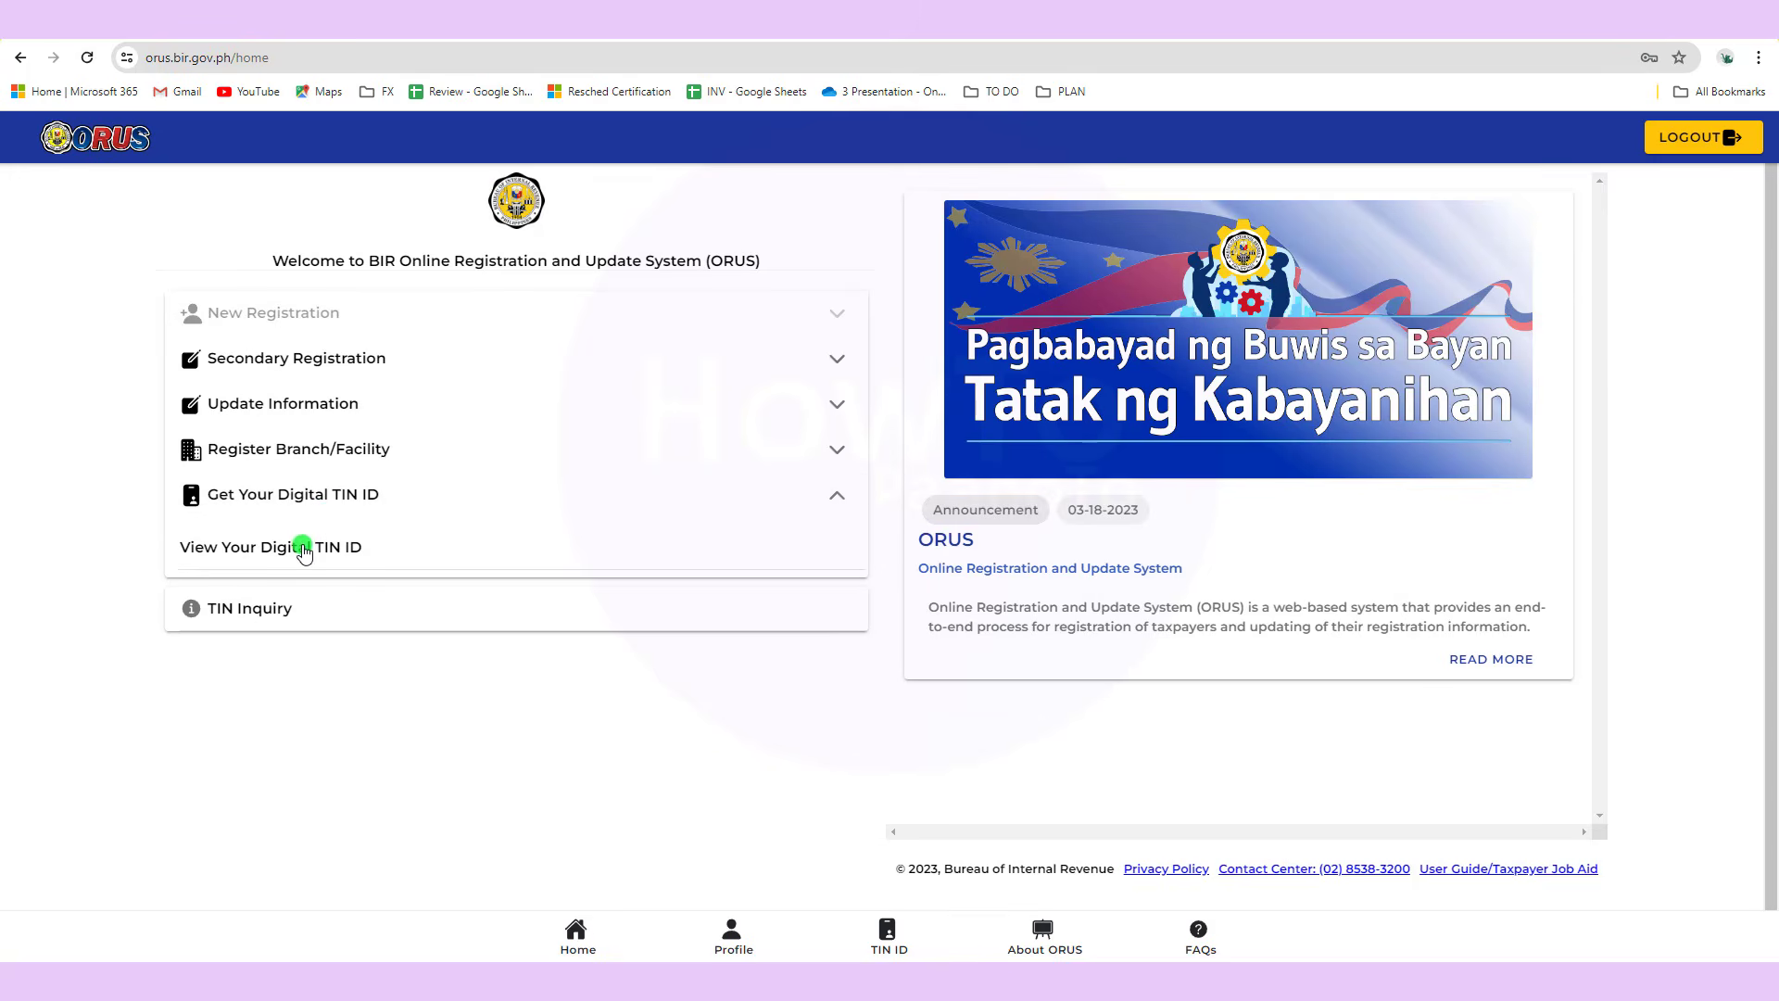
pyautogui.click(300, 547)
pyautogui.scroll(-10, 1772, 394)
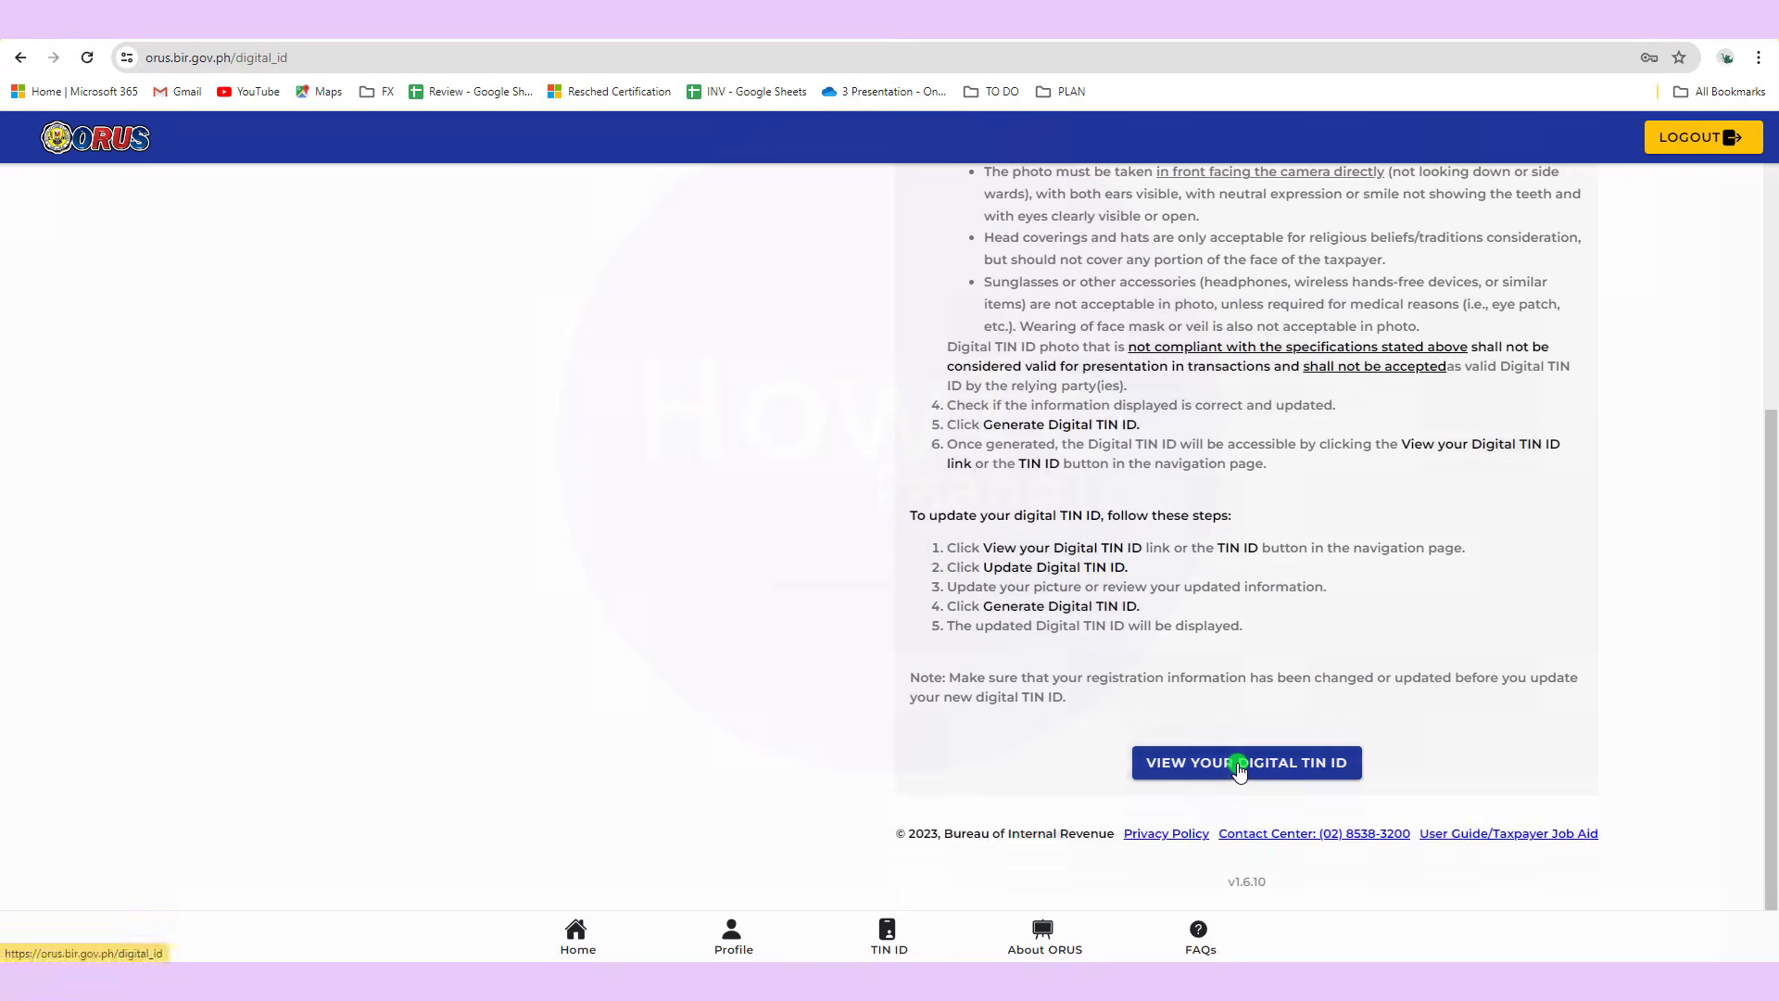
pyautogui.click(1235, 771)
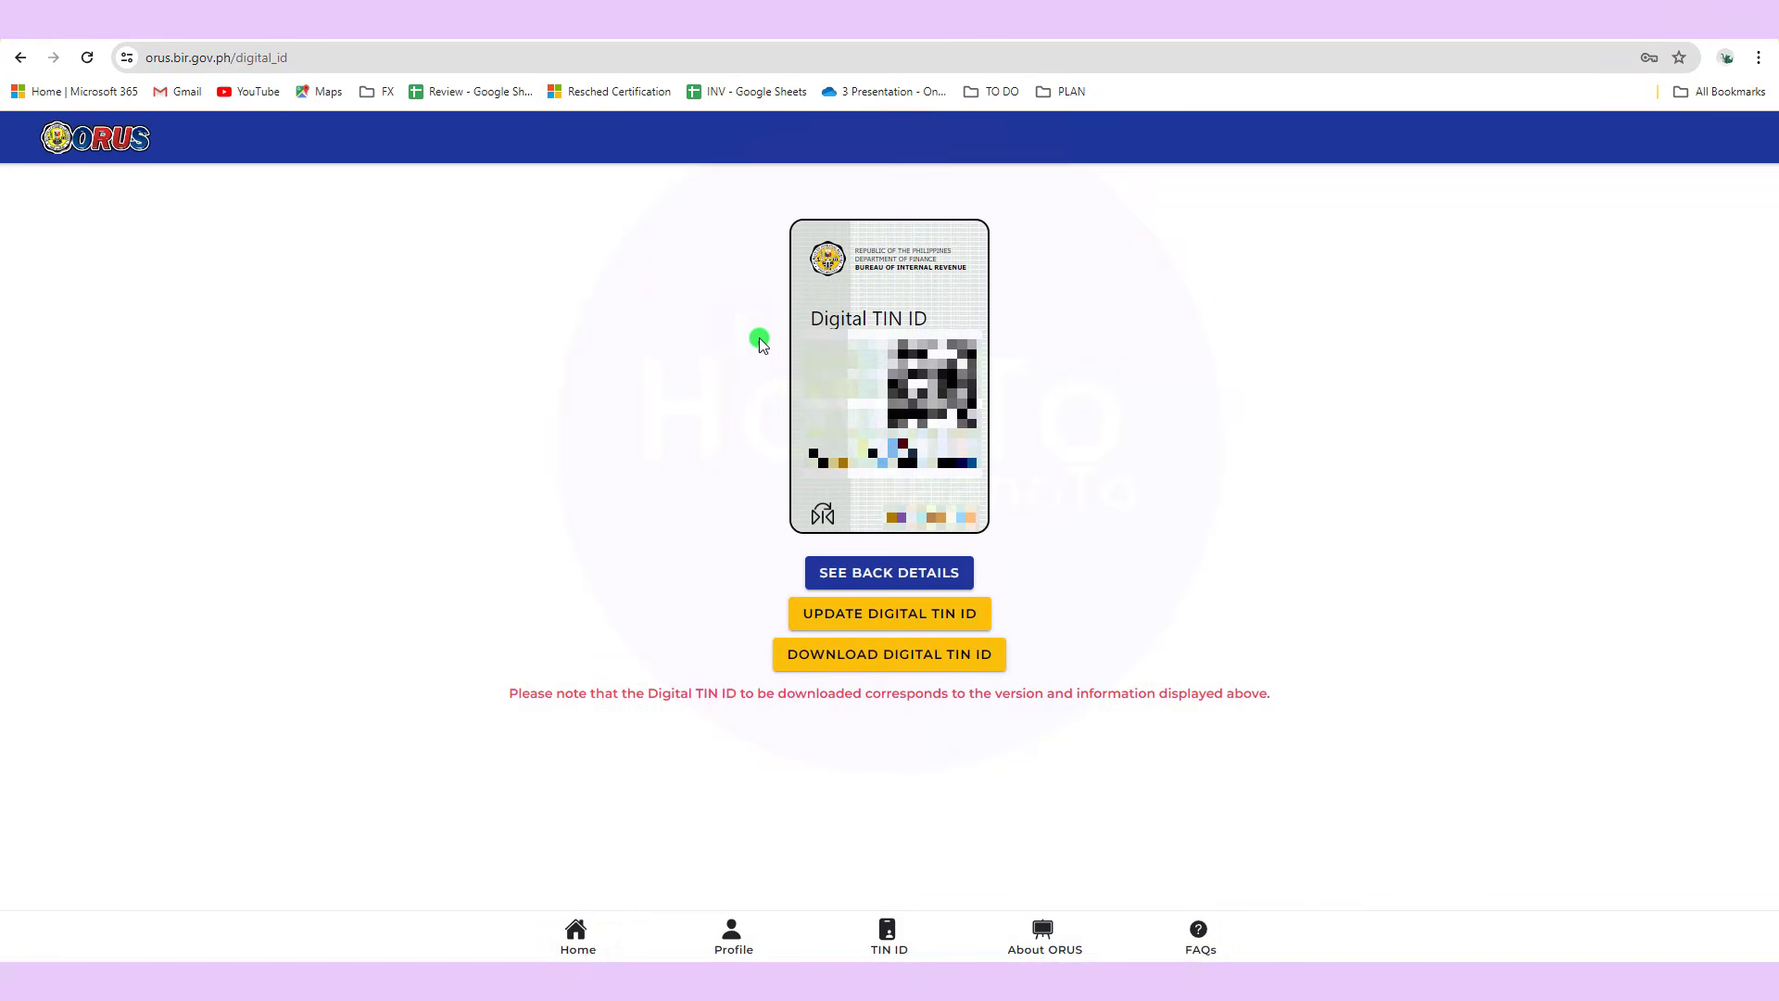